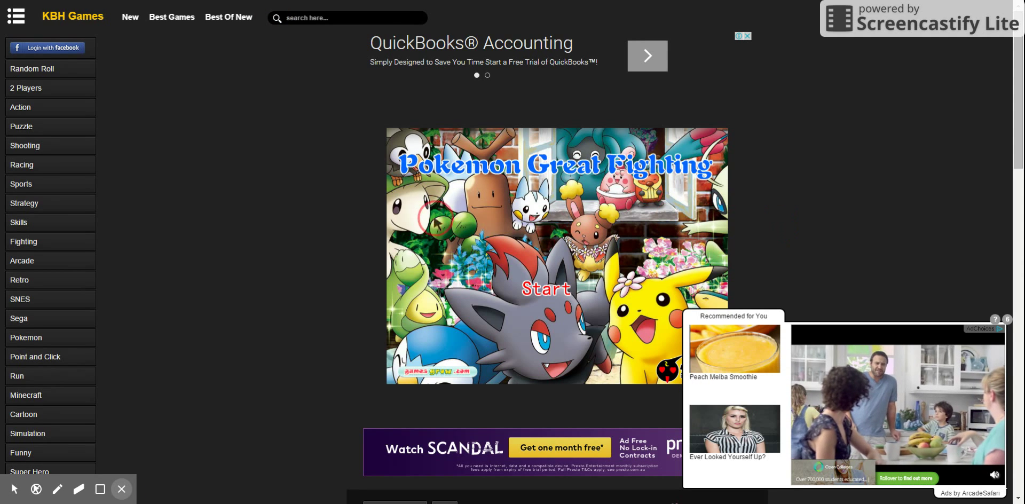
- Open the Pokemon Great Fighting start menu, dismiss the video ad popup, and begin a new game
{"action": "left_click", "coordinate": [546, 289]}
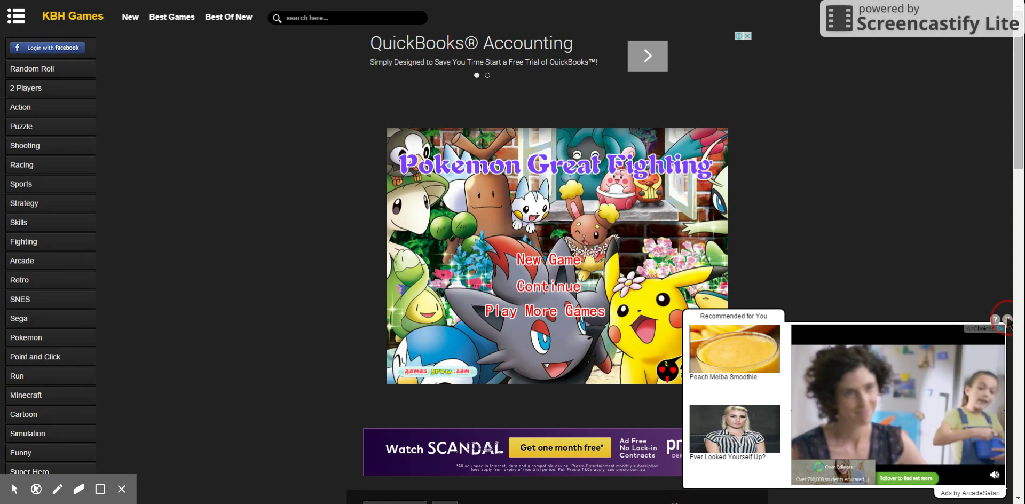
{"action": "left_click", "coordinate": [1006, 321]}
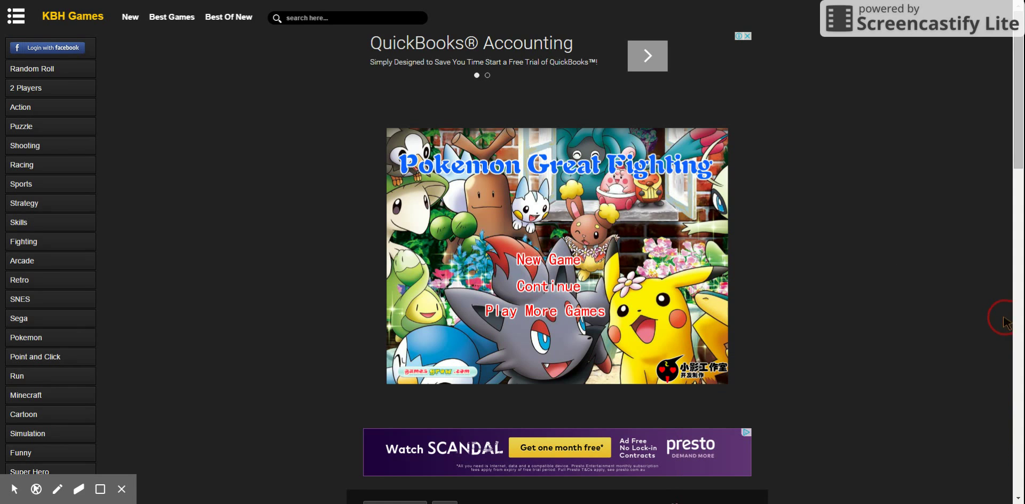
{"action": "left_click", "coordinate": [546, 260]}
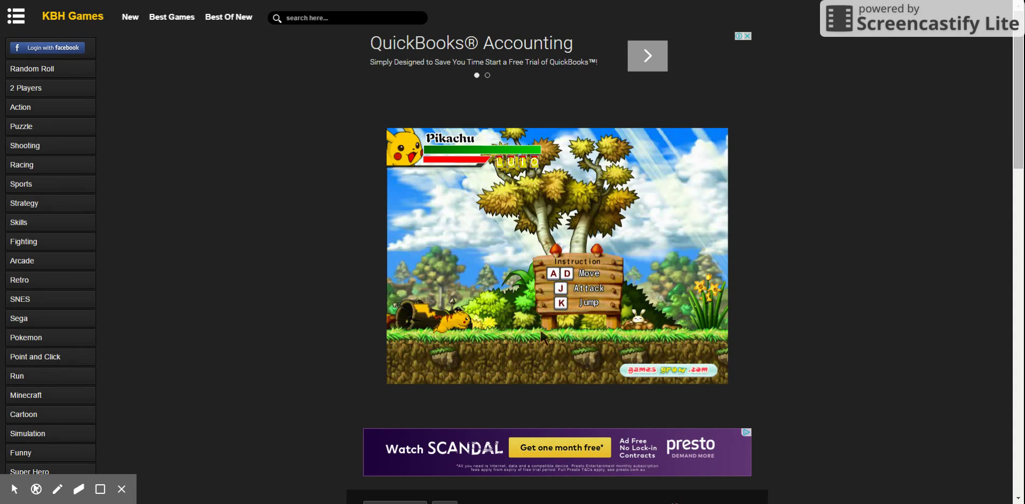
- Walk Pikachu left and right through the forest until the spirit monsters appear
{"action": "key", "text": "d"}
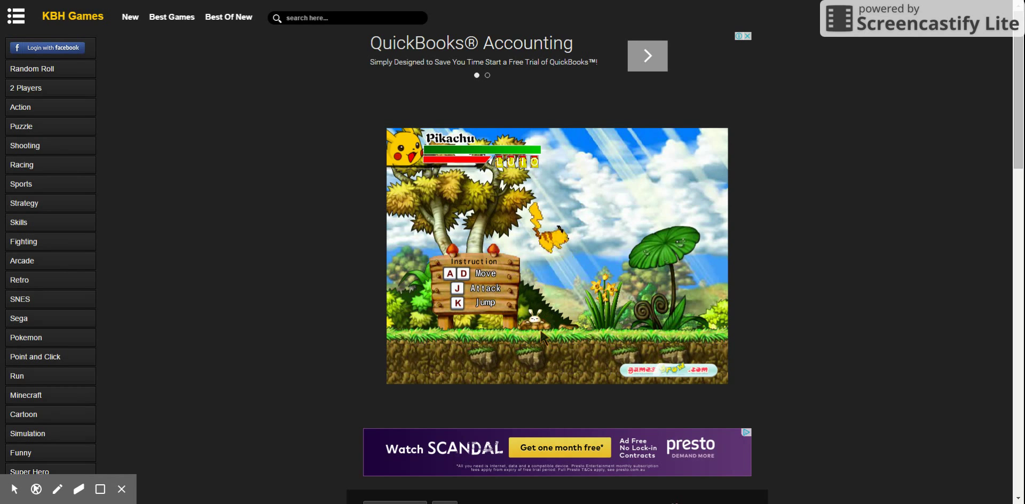
{"action": "key", "text": "a"}
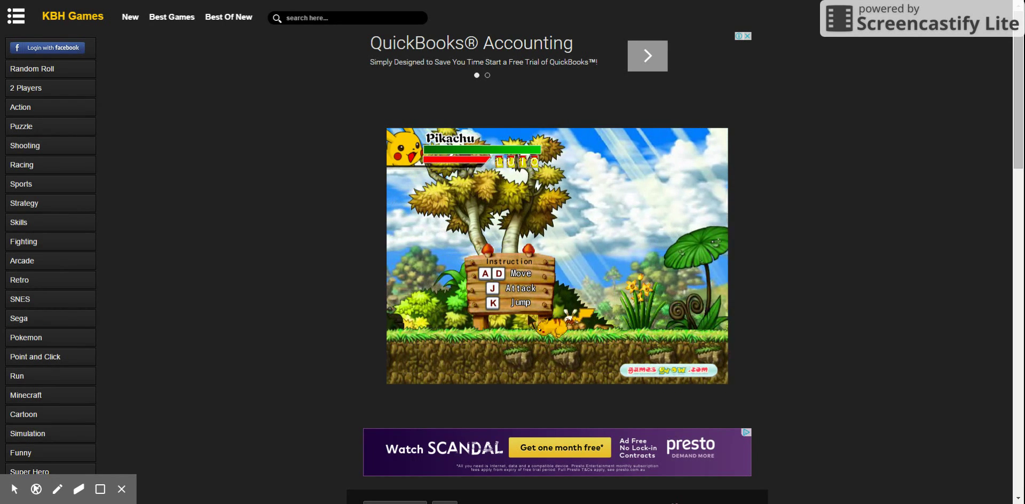
{"action": "key", "text": "a"}
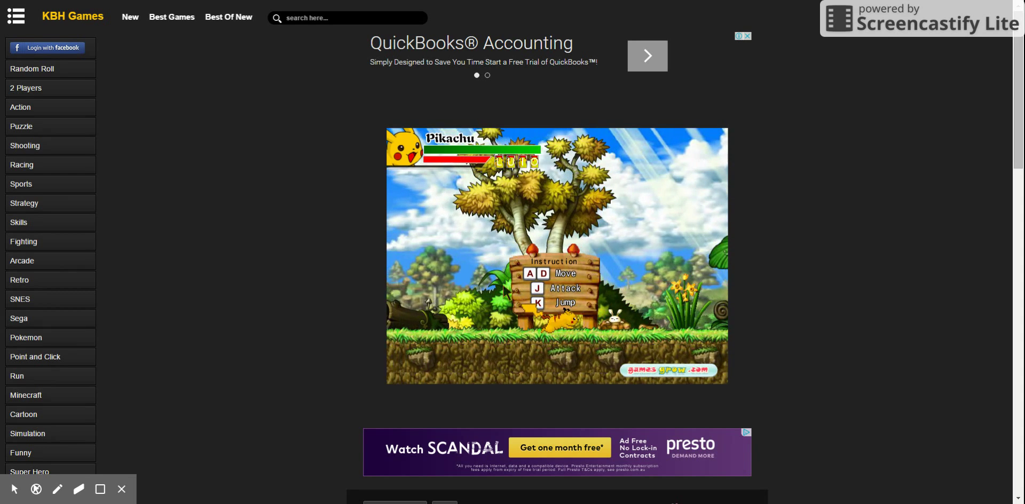
{"action": "key", "text": "d"}
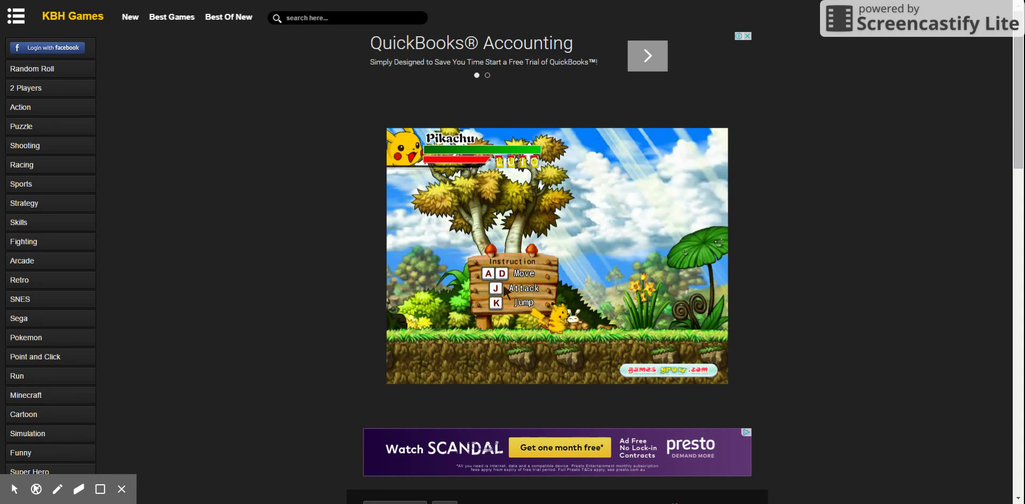
{"action": "key", "text": "d"}
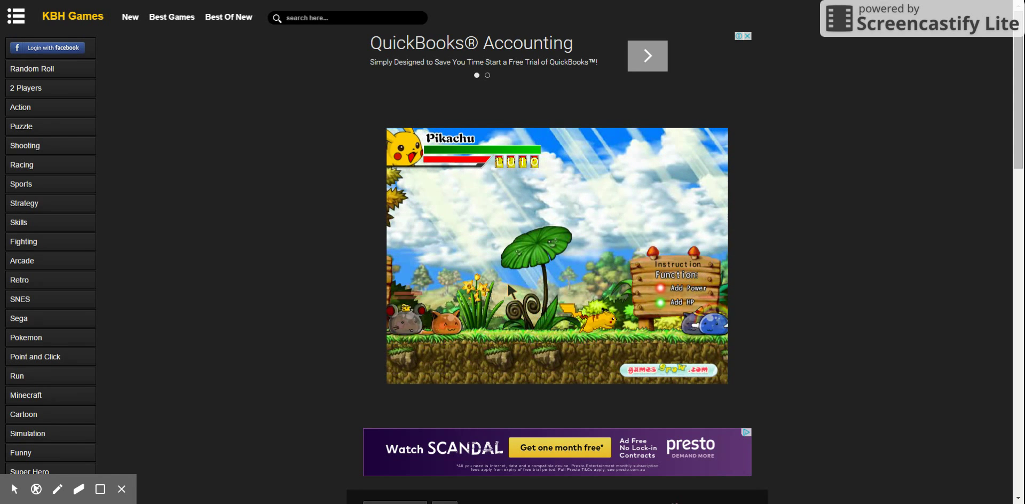
{"action": "scroll", "coordinate": [511, 384], "scroll_direction": "down", "scroll_amount": 1}
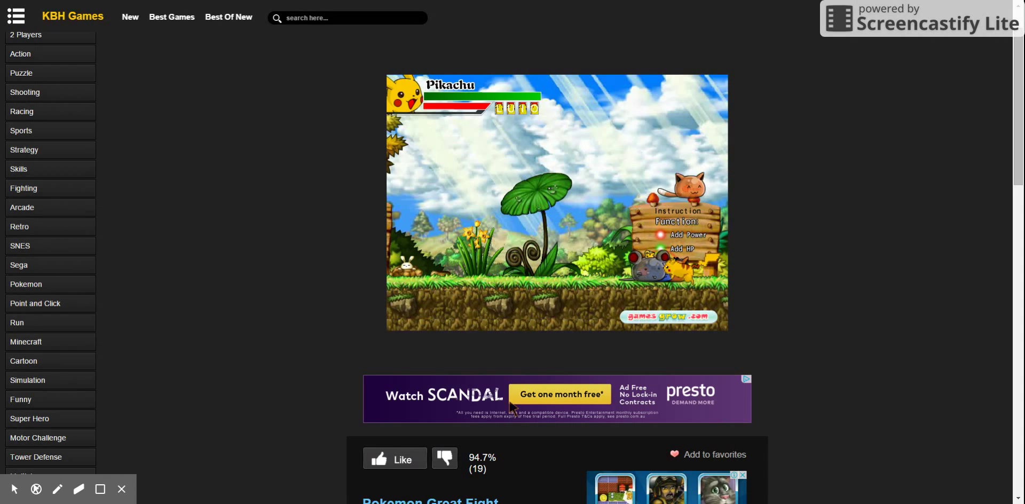
{"action": "key", "text": "a"}
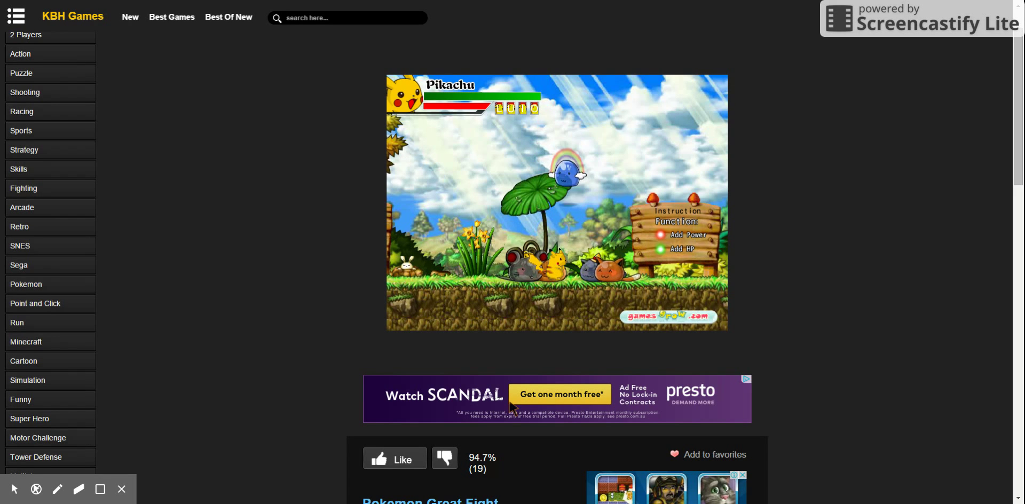
{"action": "key", "text": "d"}
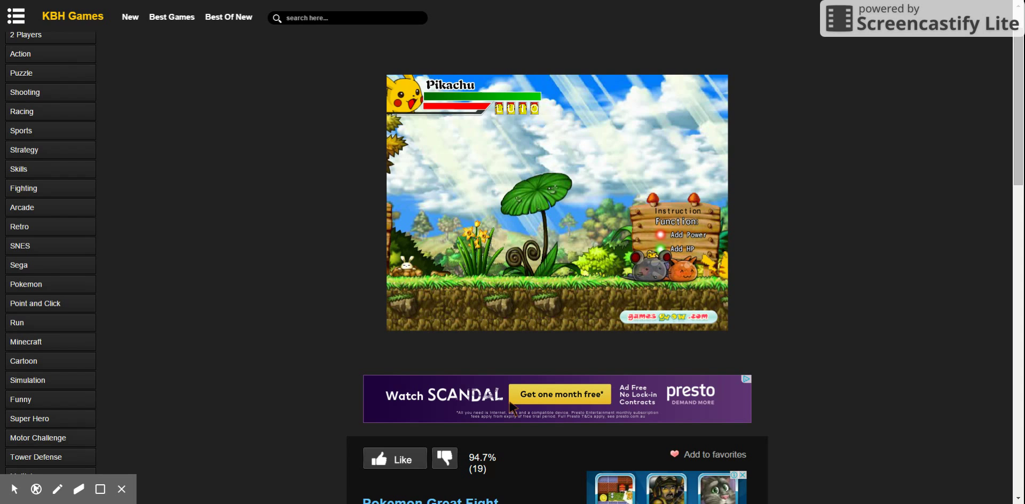
{"action": "key", "text": "a"}
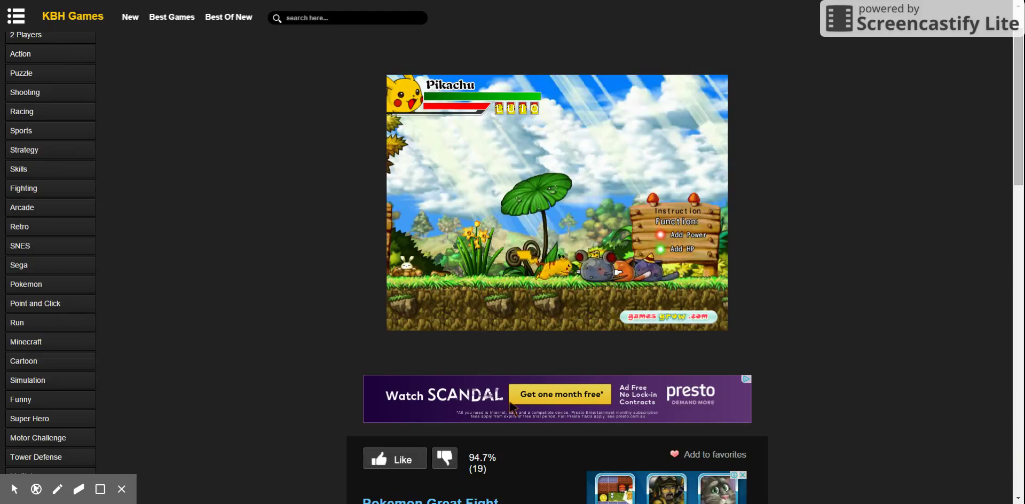
{"action": "scroll", "coordinate": [511, 406], "scroll_direction": "down", "scroll_amount": 1}
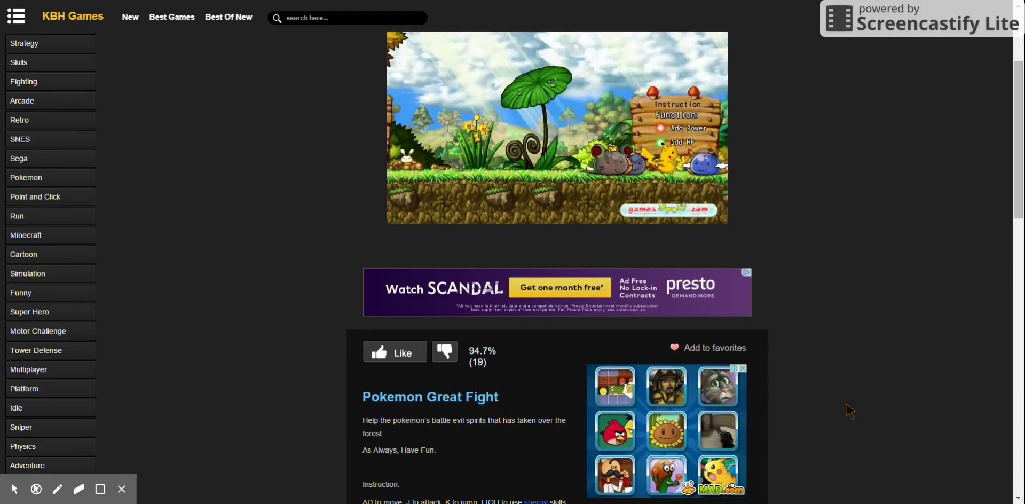
{"action": "scroll", "coordinate": [849, 410], "scroll_direction": "up", "scroll_amount": 1}
{"action": "scroll", "coordinate": [850, 410], "scroll_direction": "up", "scroll_amount": 1}
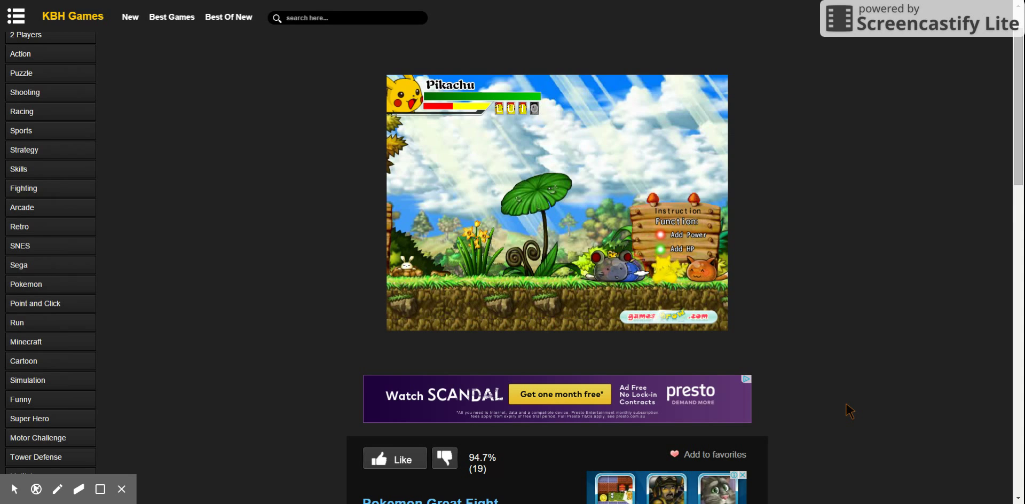
- Combo-attack the spirit monsters, knocking them airborne, then slide and jump
{"action": "key", "text": "j"}
{"action": "key", "text": "j"}
{"action": "key", "text": "j"}
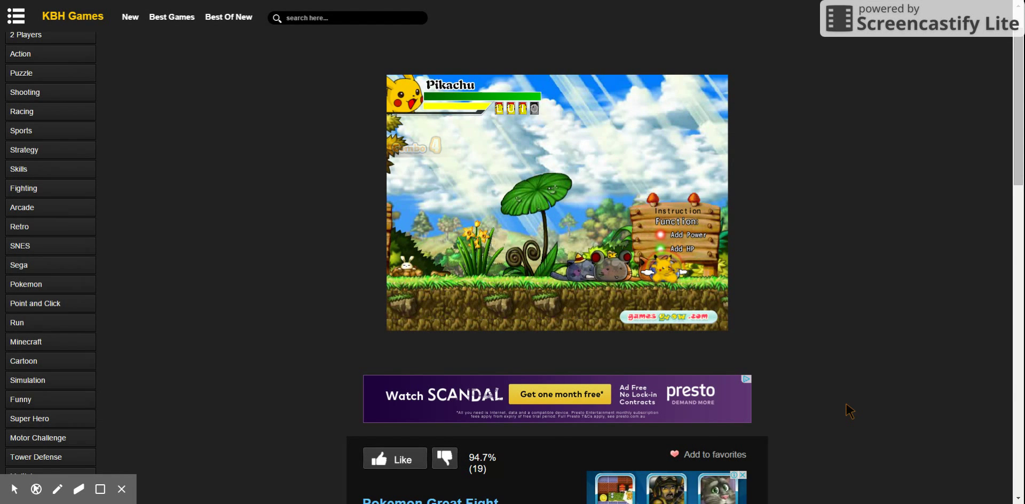
{"action": "key", "text": "j"}
{"action": "key", "text": "j"}
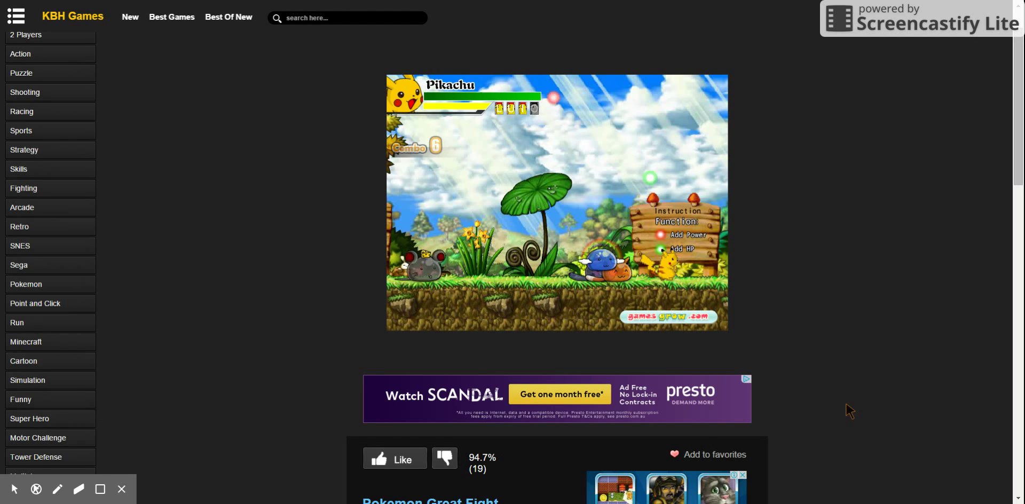
{"action": "key", "text": "j"}
{"action": "key", "text": "j"}
{"action": "key", "text": "j"}
{"action": "key", "text": "j"}
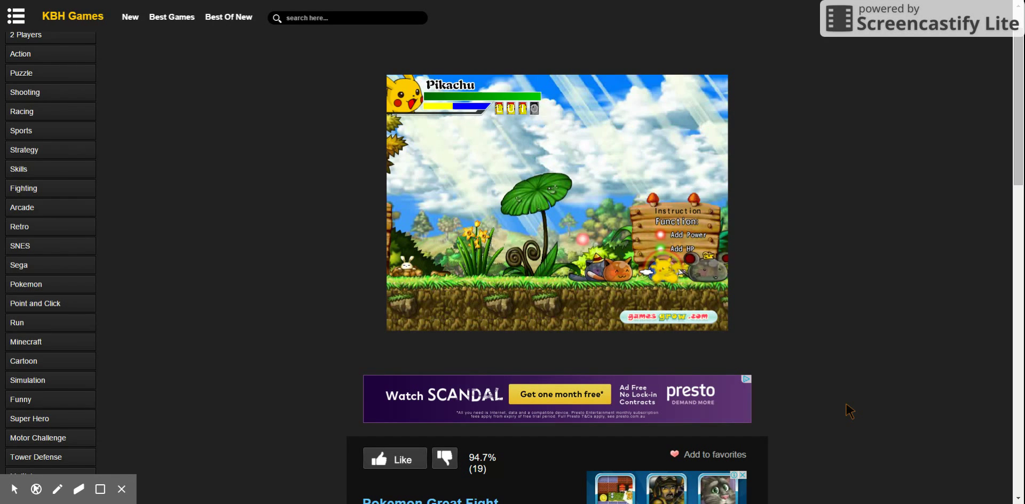
{"action": "key", "text": "j"}
{"action": "key", "text": "j"}
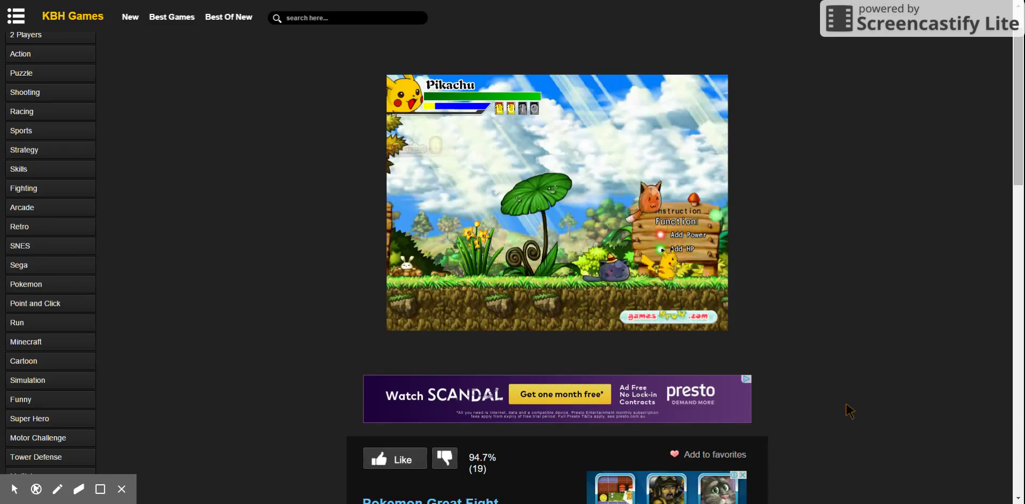
{"action": "key", "text": "j"}
{"action": "key", "text": "k"}
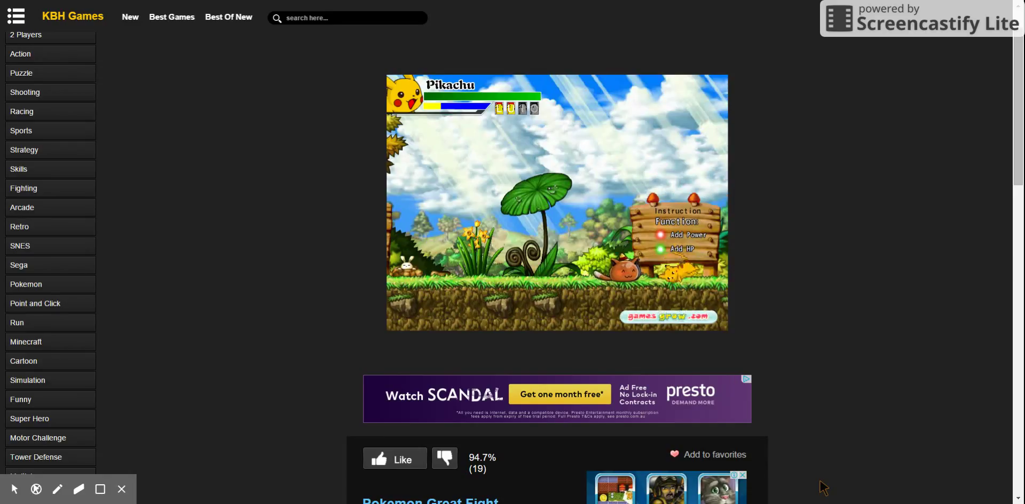
{"action": "scroll", "coordinate": [824, 490], "scroll_direction": "down", "scroll_amount": 2}
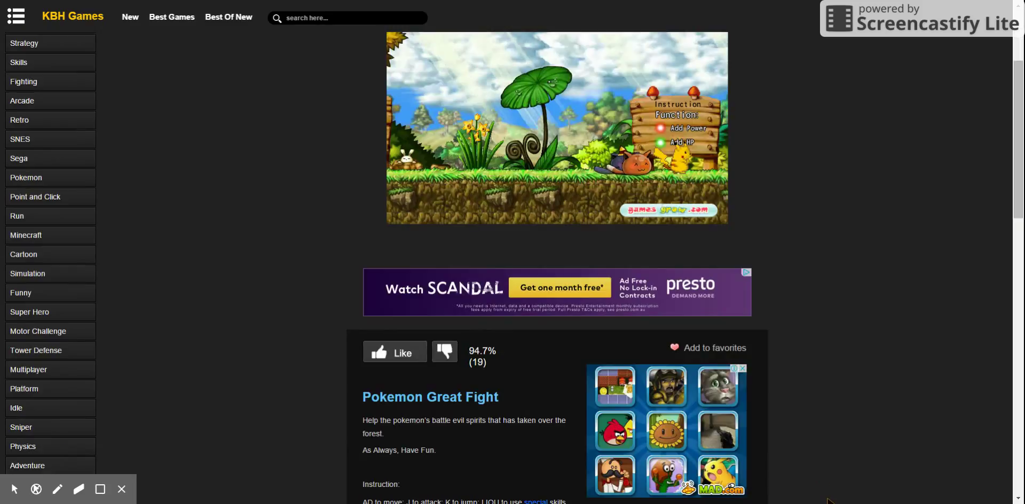
- Knock down the cat enemy with jumping strikes and move Pikachu right
{"action": "key", "text": "j"}
{"action": "key", "text": "j"}
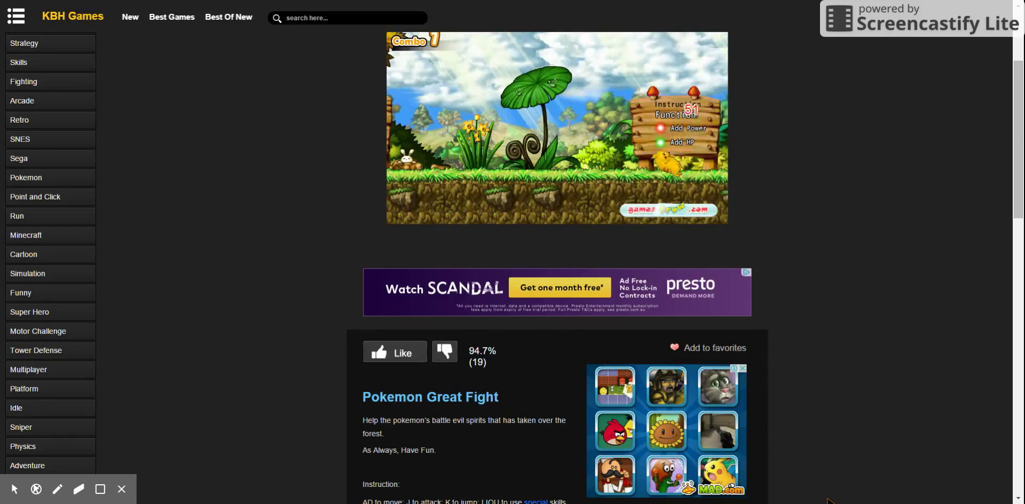
{"action": "key", "text": "j"}
{"action": "key", "text": "k"}
{"action": "key", "text": "j"}
{"action": "key", "text": "j"}
{"action": "key", "text": "j"}
{"action": "key", "text": "j"}
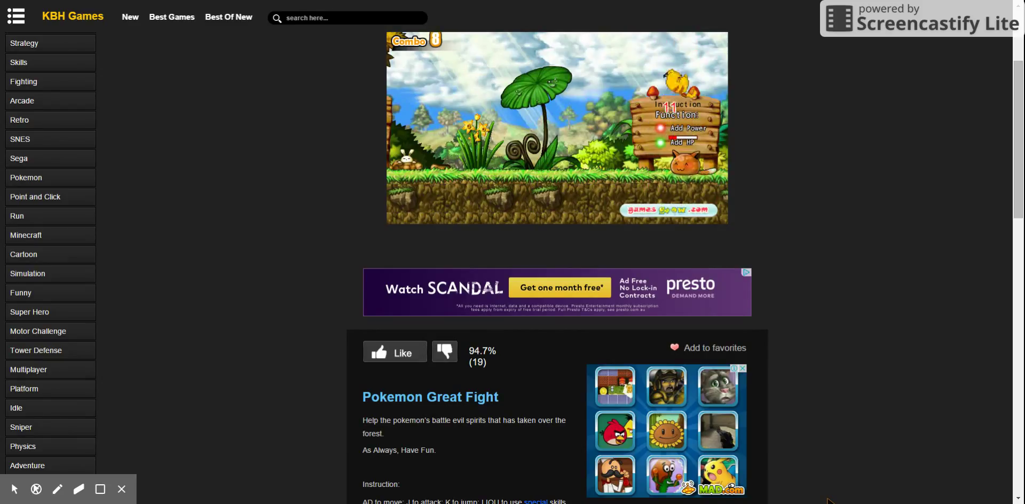
{"action": "key", "text": "j"}
{"action": "key", "text": "j"}
{"action": "key", "text": "j"}
{"action": "key", "text": "j"}
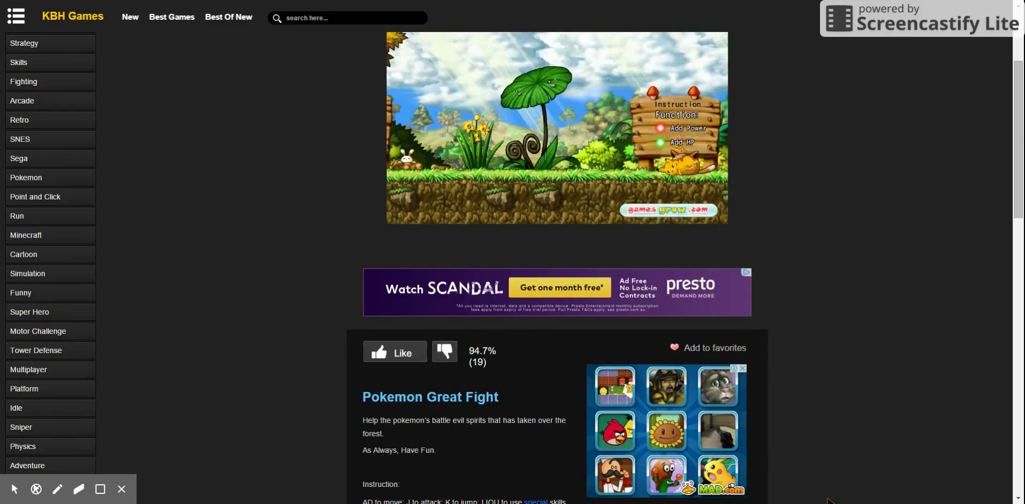
{"action": "key", "text": "d"}
{"action": "key", "text": "j"}
{"action": "key", "text": "j"}
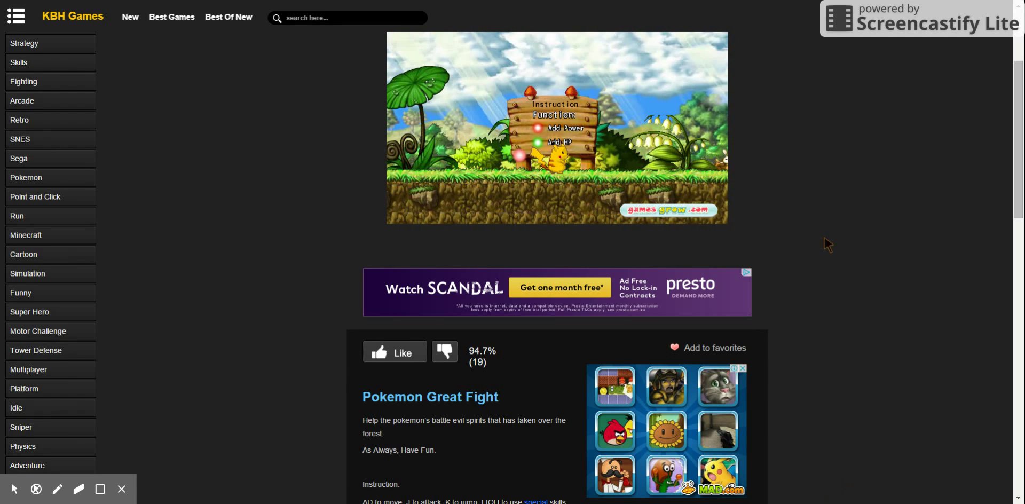
{"action": "scroll", "coordinate": [761, 200], "scroll_direction": "up", "scroll_amount": 1}
{"action": "scroll", "coordinate": [697, 160], "scroll_direction": "up", "scroll_amount": 1}
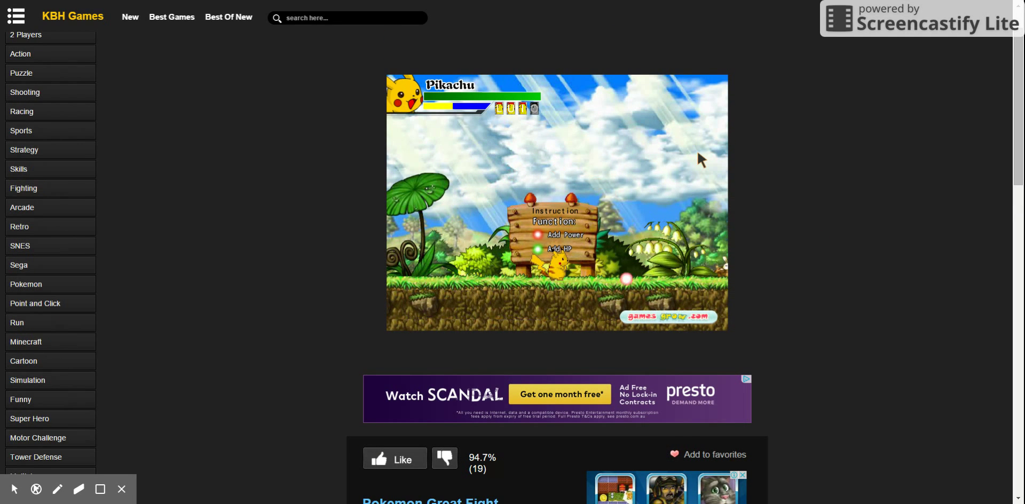
- Run Pikachu right into the next enemy group and build an attack combo
{"action": "key", "text": "d"}
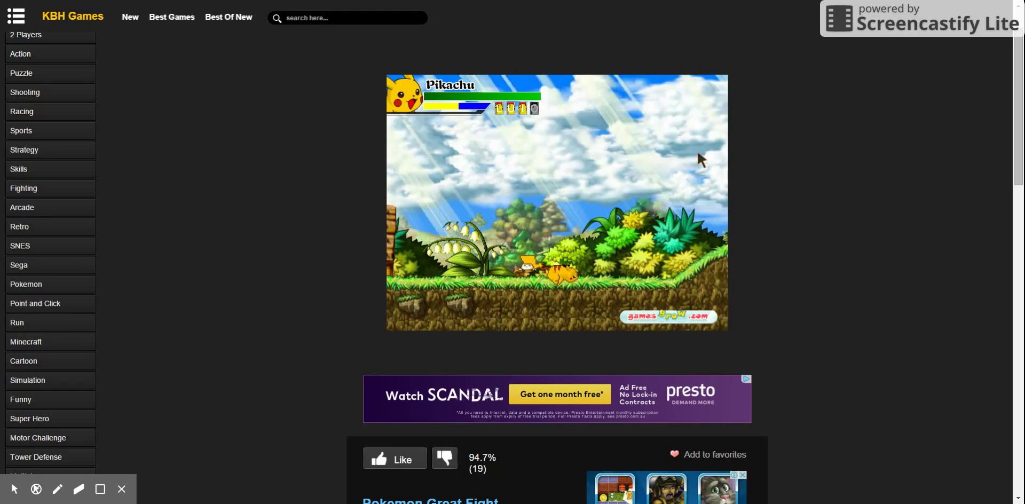
{"action": "key", "text": "d"}
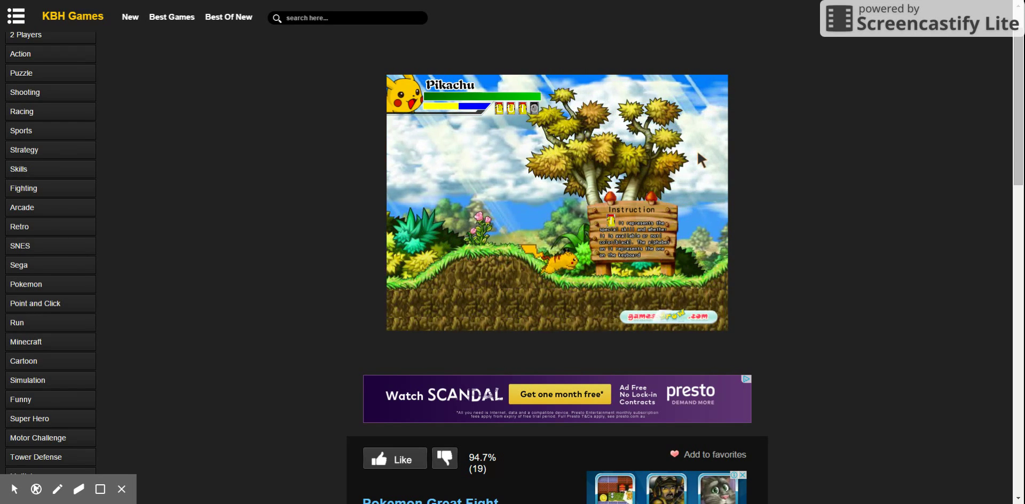
{"action": "key", "text": "d"}
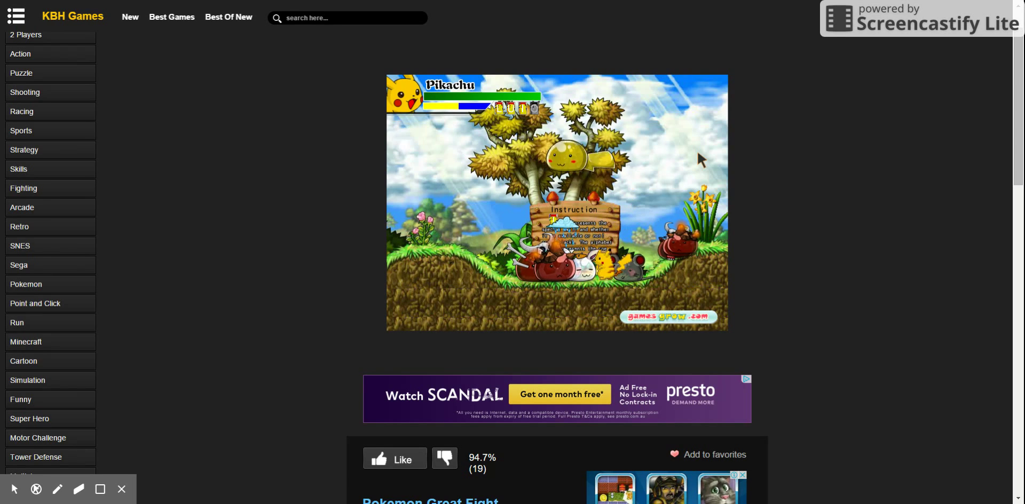
{"action": "key", "text": "j"}
{"action": "key", "text": "j"}
{"action": "key", "text": "j"}
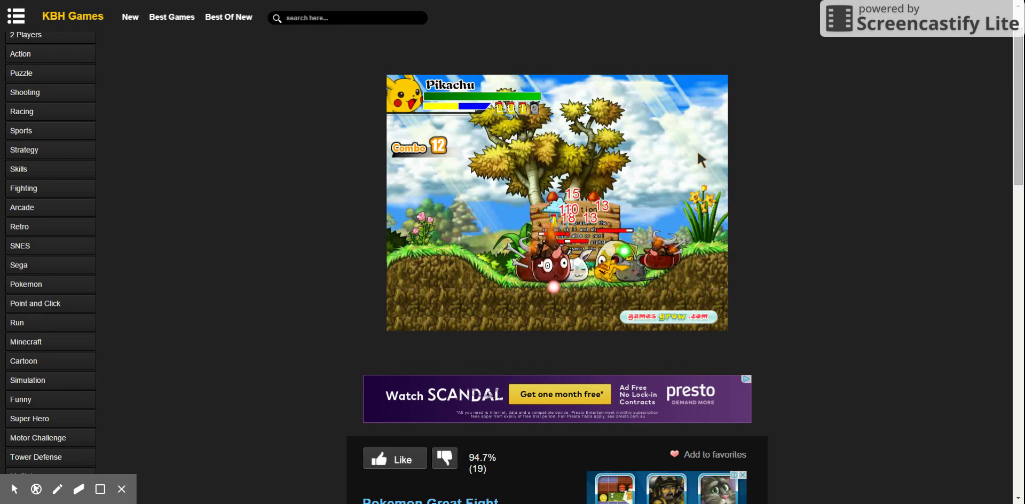
{"action": "key", "text": "j"}
{"action": "key", "text": "j"}
{"action": "key", "text": "j"}
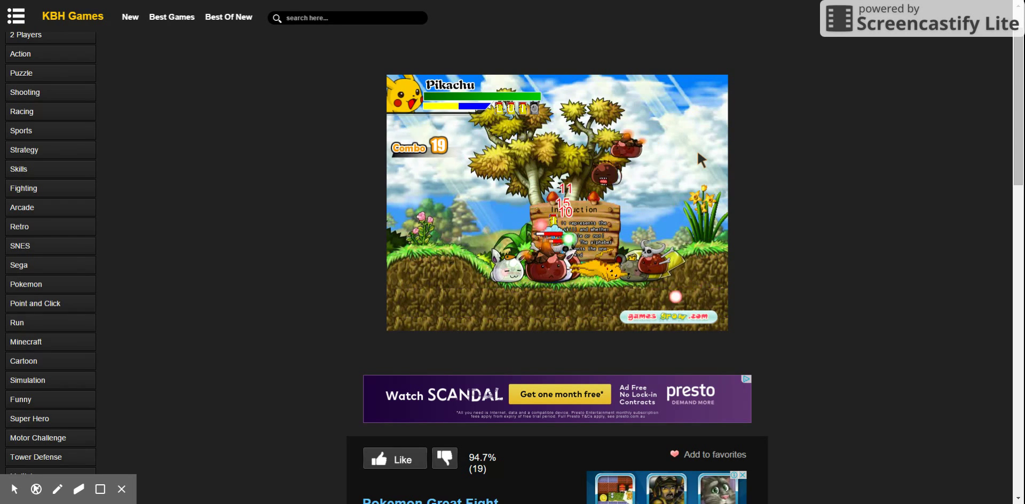
{"action": "key", "text": "j"}
{"action": "key", "text": "j"}
{"action": "key", "text": "j"}
{"action": "key", "text": "j"}
{"action": "key", "text": "j"}
{"action": "key", "text": "j"}
{"action": "key", "text": "j"}
{"action": "key", "text": "j"}
{"action": "key", "text": "j"}
{"action": "key", "text": "j"}
{"action": "key", "text": "j"}
{"action": "key", "text": "j"}
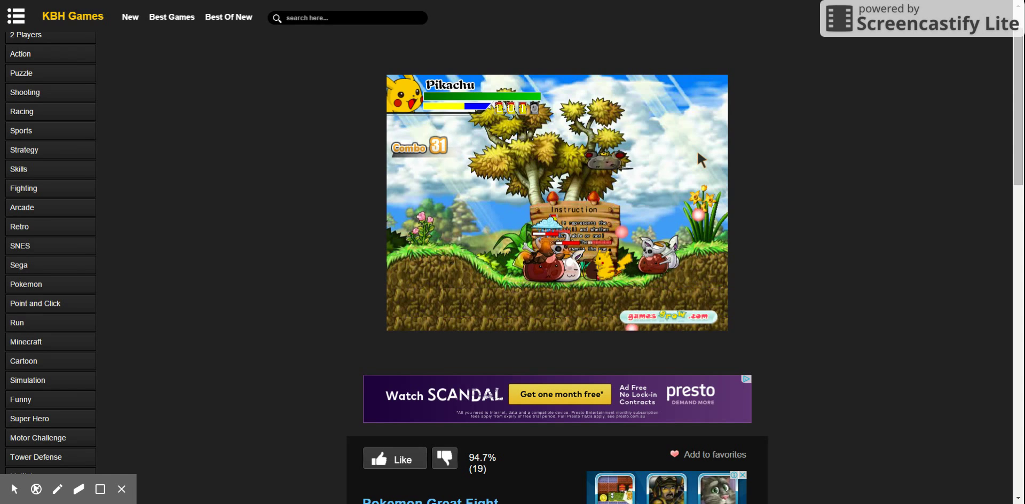
{"action": "key", "text": "j"}
{"action": "key", "text": "j"}
{"action": "key", "text": "j"}
{"action": "key", "text": "j"}
{"action": "key", "text": "j"}
{"action": "key", "text": "j"}
{"action": "key", "text": "j"}
{"action": "key", "text": "j"}
{"action": "key", "text": "j"}
{"action": "key", "text": "j"}
{"action": "key", "text": "j"}
{"action": "key", "text": "j"}
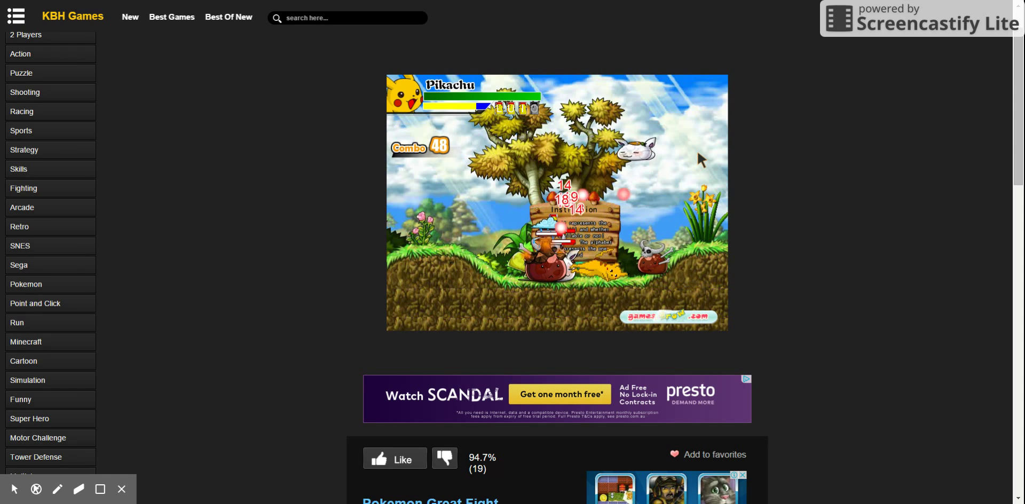
{"action": "key", "text": "j"}
{"action": "key", "text": "j"}
{"action": "key", "text": "j"}
{"action": "key", "text": "j"}
{"action": "key", "text": "j"}
{"action": "key", "text": "j"}
{"action": "key", "text": "j"}
{"action": "key", "text": "j"}
{"action": "key", "text": "j"}
{"action": "key", "text": "j"}
{"action": "key", "text": "j"}
{"action": "key", "text": "j"}
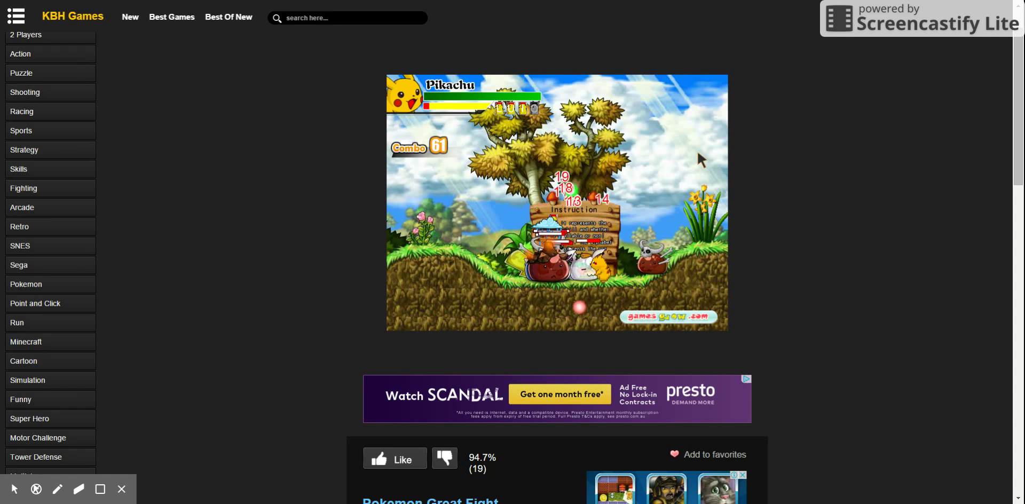
{"action": "key", "text": "j"}
{"action": "key", "text": "j"}
{"action": "key", "text": "j"}
{"action": "key", "text": "j"}
{"action": "key", "text": "j"}
{"action": "key", "text": "j"}
{"action": "key", "text": "j"}
{"action": "key", "text": "j"}
{"action": "key", "text": "j"}
{"action": "key", "text": "j"}
{"action": "key", "text": "j"}
{"action": "key", "text": "j"}
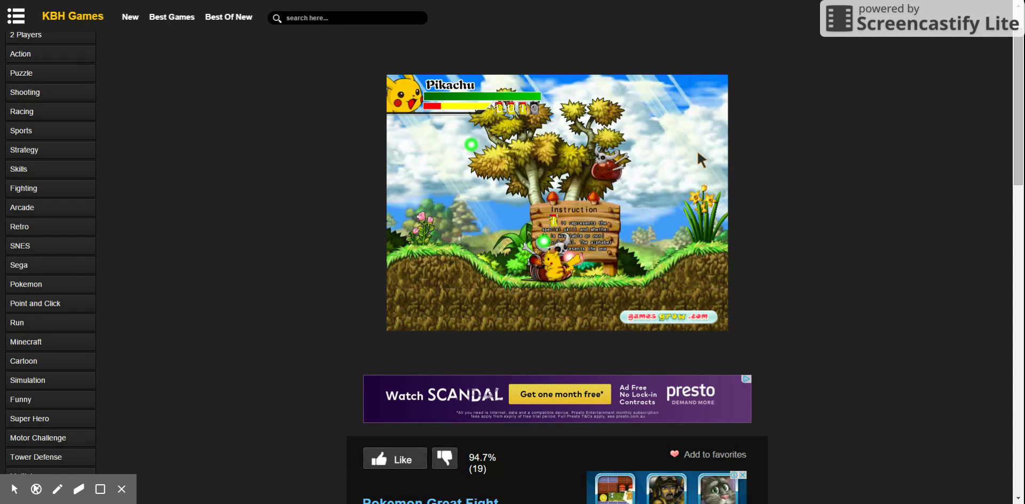
- Defeat the remaining enemies by the sign and run right to the fence area
{"action": "key", "text": "j"}
{"action": "key", "text": "j"}
{"action": "key", "text": "j"}
{"action": "key", "text": "j"}
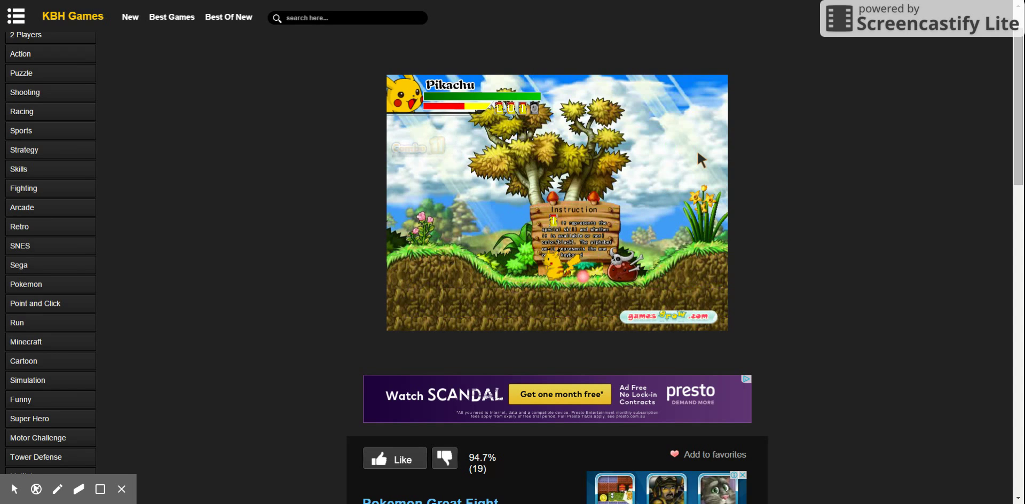
{"action": "key", "text": "j"}
{"action": "key", "text": "j"}
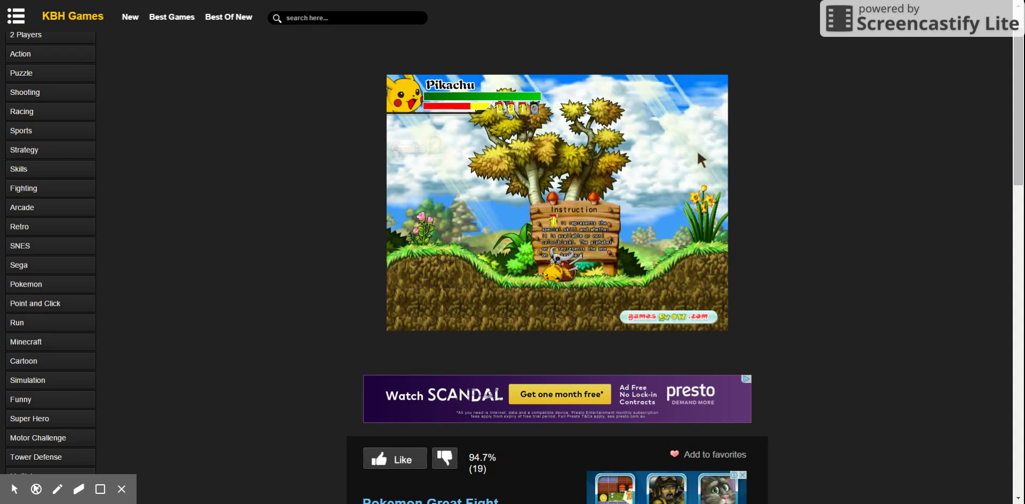
{"action": "key", "text": "j"}
{"action": "scroll", "coordinate": [687, 229], "scroll_direction": "down", "scroll_amount": 1}
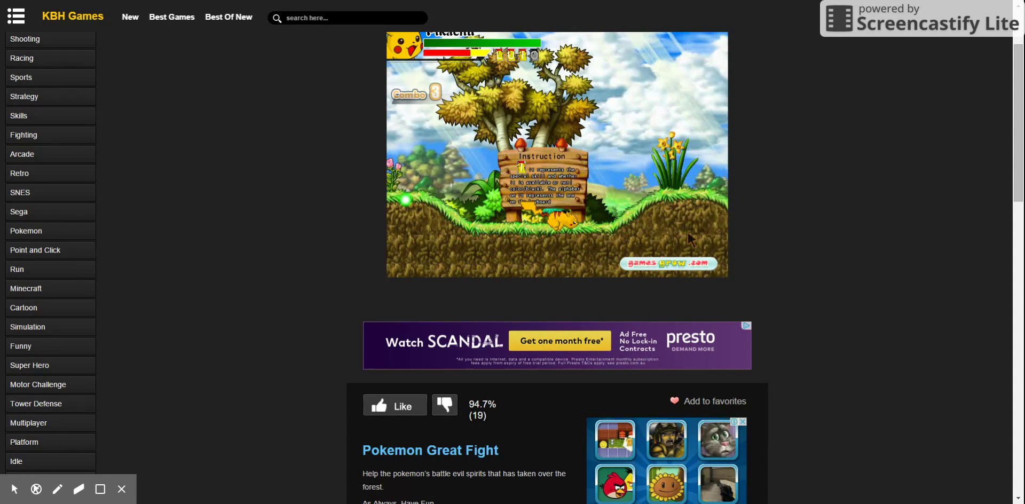
{"action": "scroll", "coordinate": [606, 129], "scroll_direction": "up", "scroll_amount": 1}
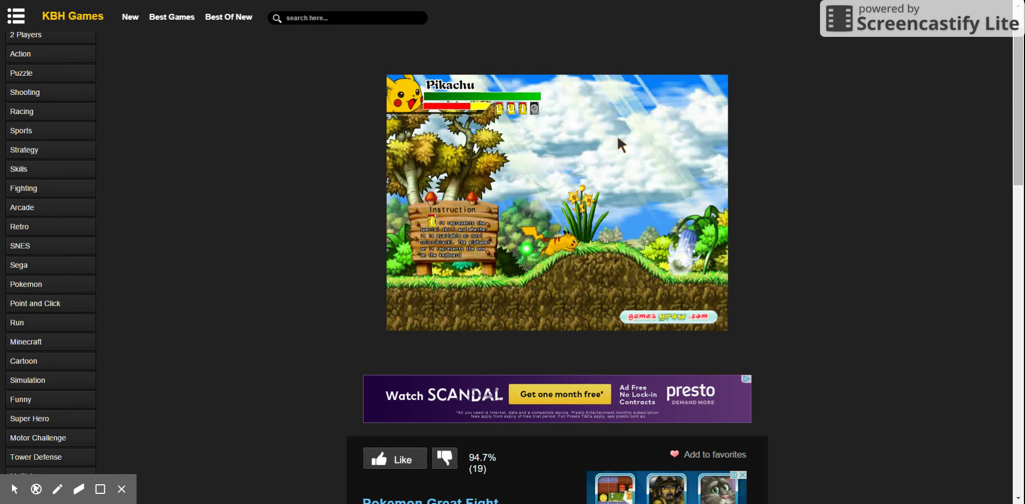
{"action": "key", "text": "Right"}
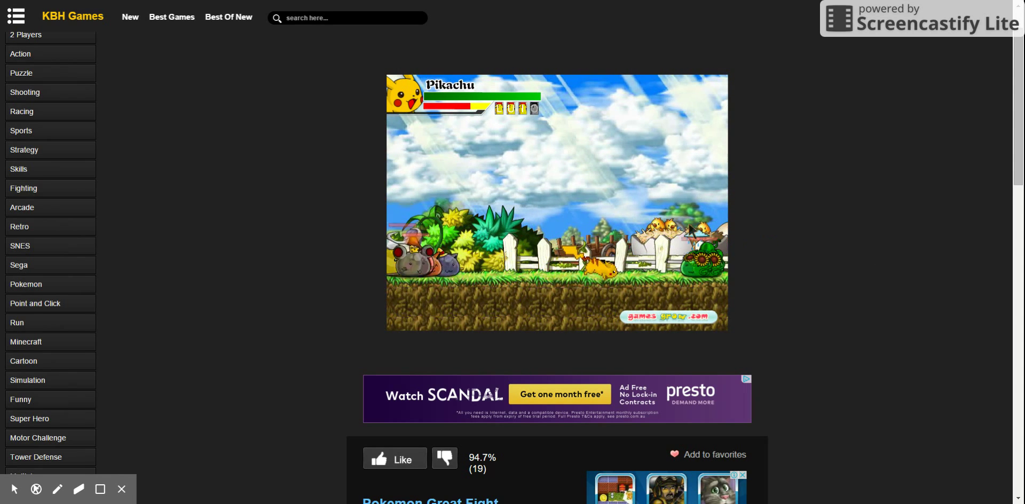
{"action": "key", "text": "k"}
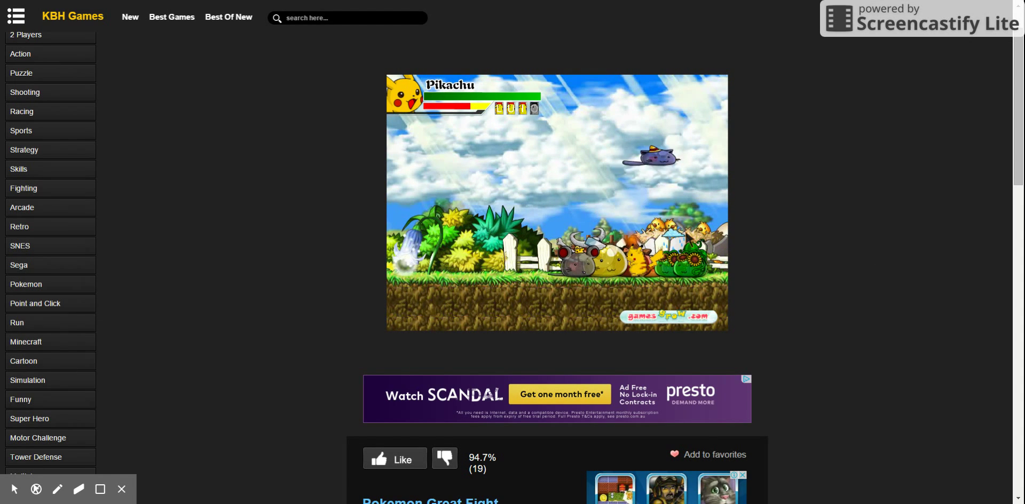
- Combo-attack the enemy group at the fence and get past it
{"action": "key", "text": "j"}
{"action": "key", "text": "j"}
{"action": "key", "text": "j"}
{"action": "key", "text": "j"}
{"action": "key", "text": "j"}
{"action": "key", "text": "j"}
{"action": "key", "text": "j"}
{"action": "key", "text": "j"}
{"action": "key", "text": "j"}
{"action": "key", "text": "j"}
{"action": "key", "text": "j"}
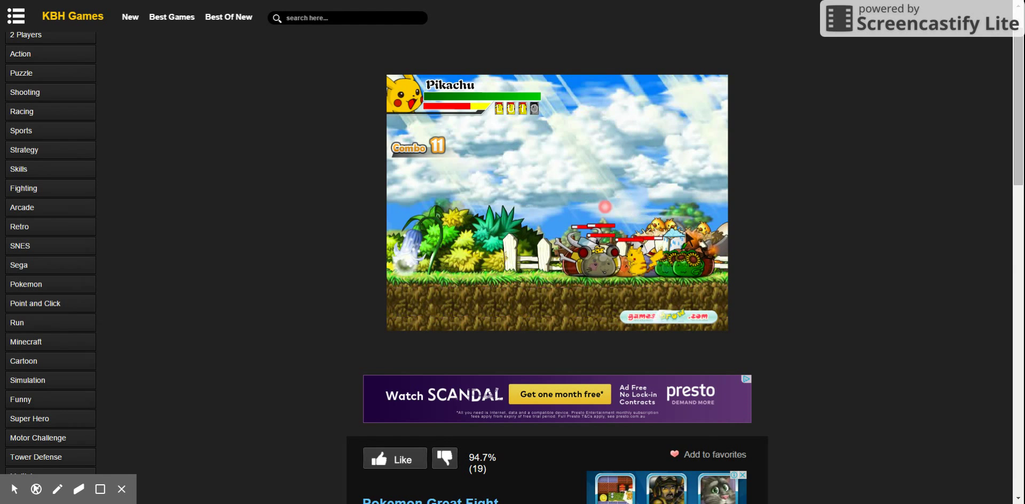
{"action": "key", "text": "j"}
{"action": "key", "text": "j"}
{"action": "key", "text": "j"}
{"action": "key", "text": "j"}
{"action": "key", "text": "j"}
{"action": "key", "text": "j"}
{"action": "key", "text": "j"}
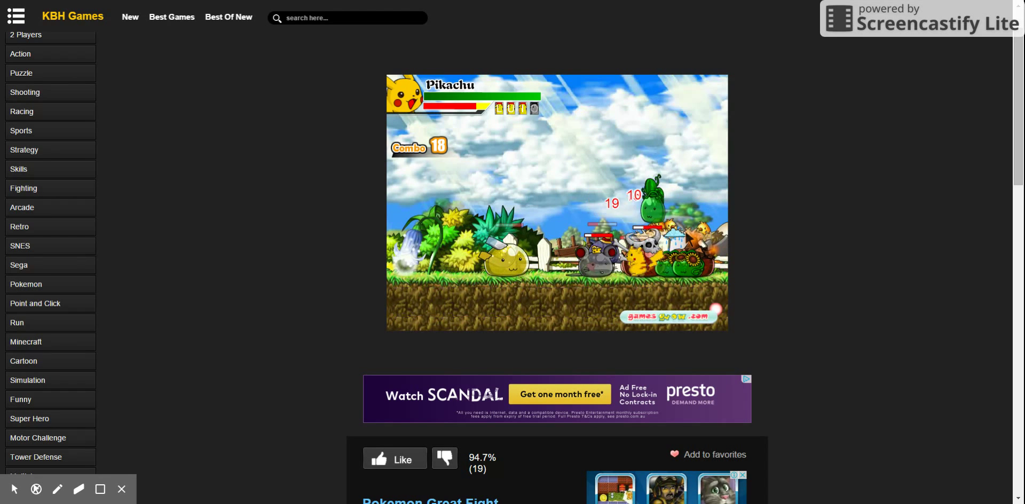
{"action": "key", "text": "j"}
{"action": "key", "text": "j"}
{"action": "key", "text": "j"}
{"action": "key", "text": "j"}
{"action": "key", "text": "j"}
{"action": "key", "text": "j"}
{"action": "key", "text": "j"}
{"action": "key", "text": "j"}
{"action": "key", "text": "j"}
{"action": "key", "text": "j"}
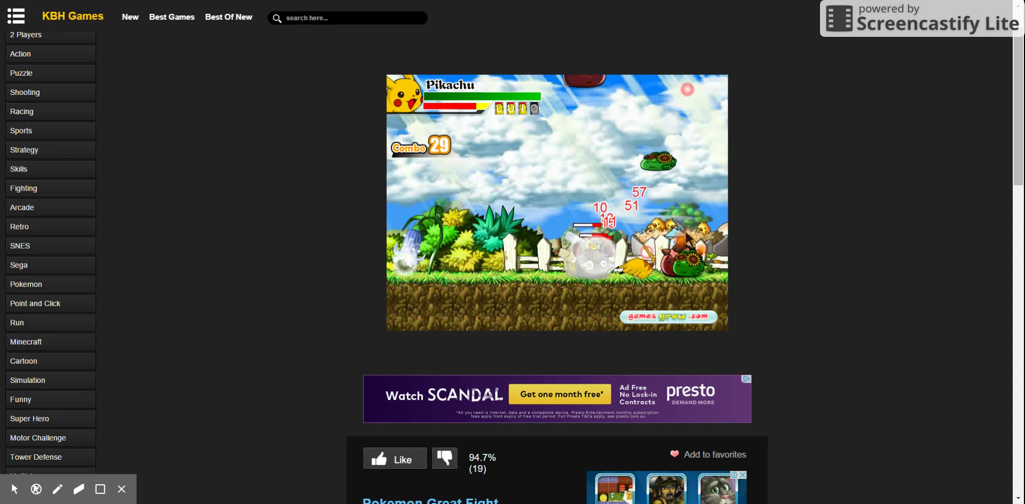
{"action": "key", "text": "j"}
{"action": "key", "text": "j"}
{"action": "key", "text": "j"}
{"action": "key", "text": "j"}
{"action": "key", "text": "j"}
{"action": "key", "text": "j"}
{"action": "key", "text": "j"}
{"action": "key", "text": "j"}
{"action": "key", "text": "j"}
{"action": "key", "text": "j"}
{"action": "key", "text": "j"}
{"action": "key", "text": "j"}
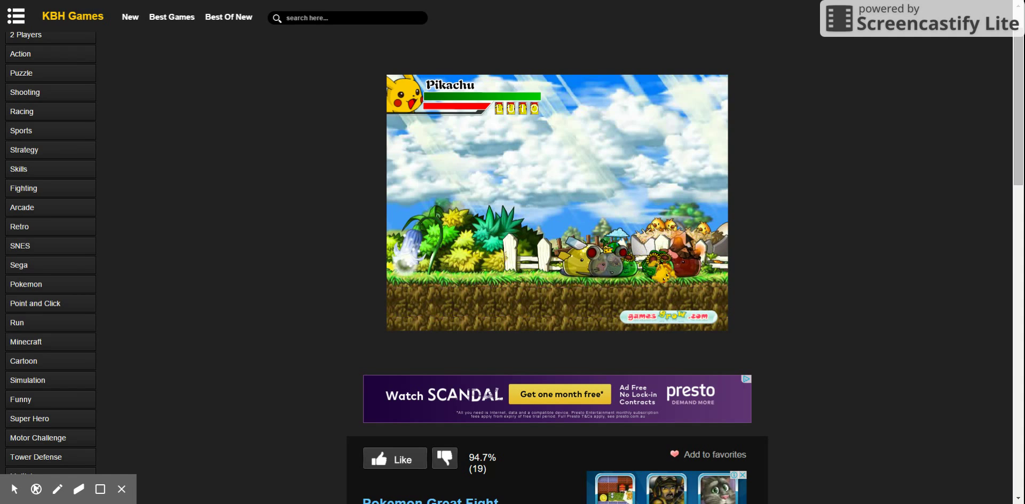
{"action": "key", "text": "j"}
{"action": "key", "text": "j"}
{"action": "key", "text": "j"}
{"action": "key", "text": "j"}
{"action": "key", "text": "j"}
{"action": "key", "text": "j"}
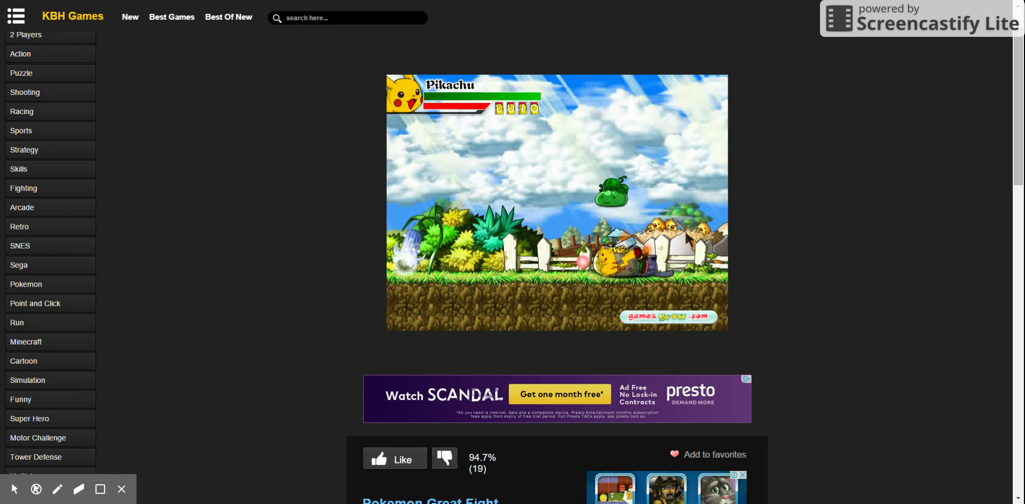
- Jump onto the enemies, beat the green slimes, and reach the egg nest
{"action": "key", "text": "k"}
{"action": "key", "text": "j"}
{"action": "key", "text": "j"}
{"action": "key", "text": "j"}
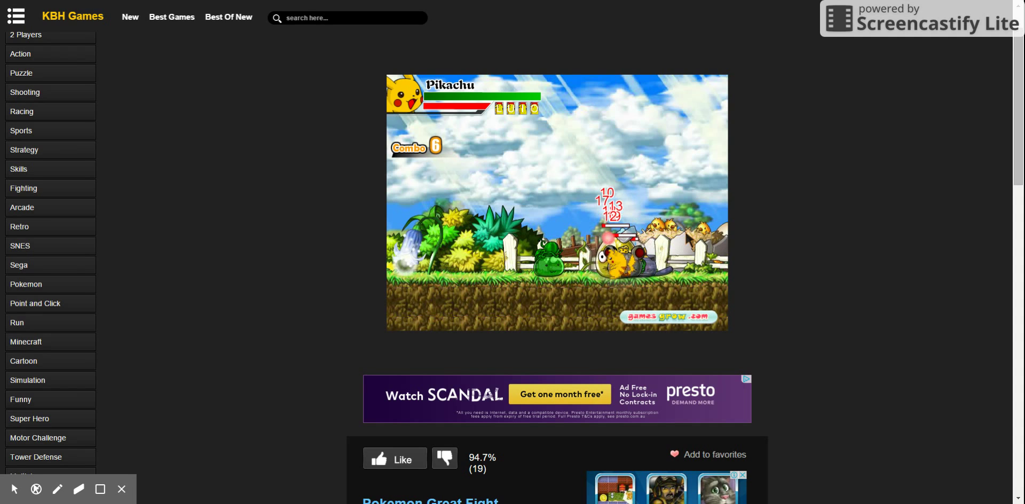
{"action": "key", "text": "j"}
{"action": "key", "text": "j"}
{"action": "key", "text": "j"}
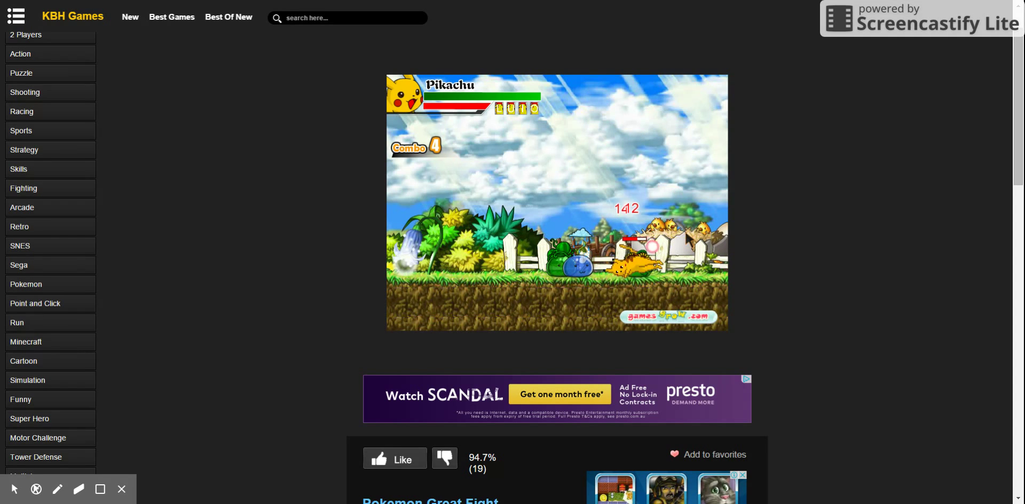
{"action": "key", "text": "j"}
{"action": "key", "text": "j"}
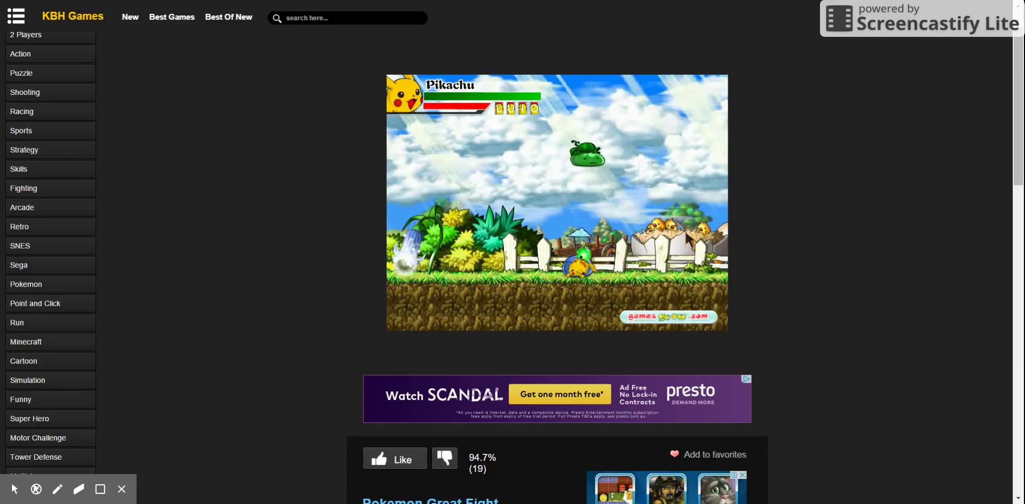
{"action": "key", "text": "j"}
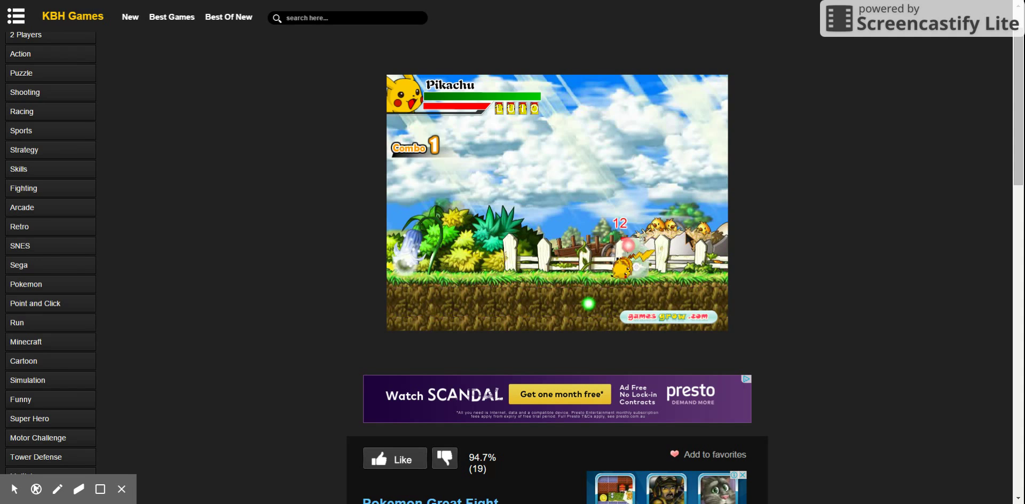
{"action": "key", "text": "j"}
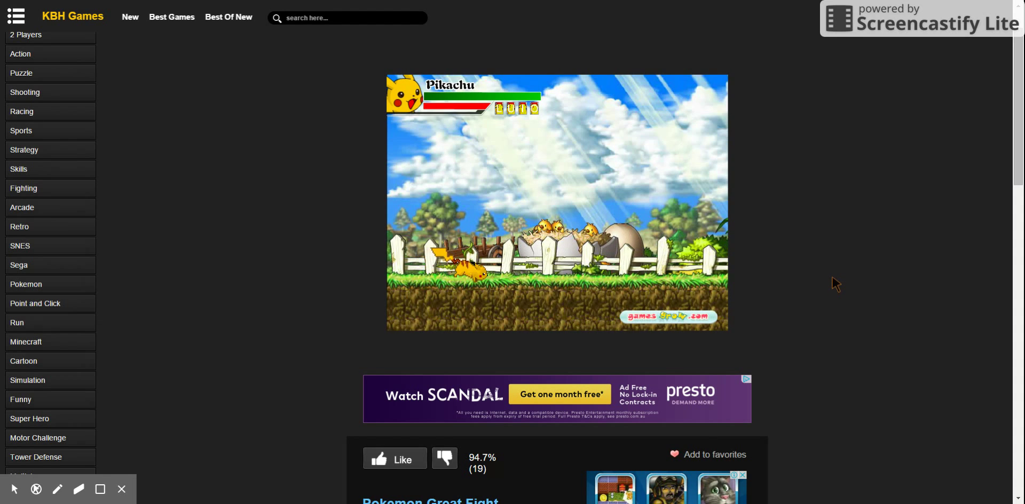
- Defeat the blob enemies around the egg nest with repeated attacks
{"action": "key", "text": "d"}
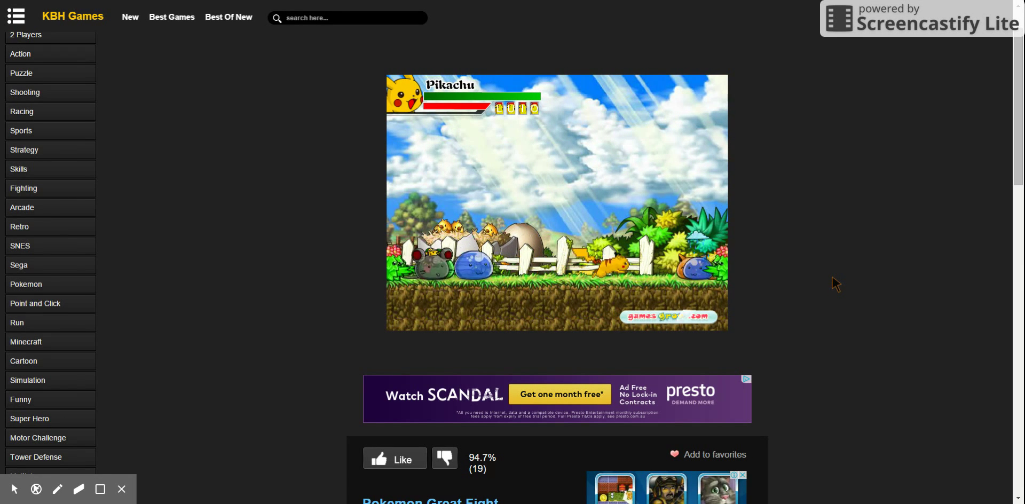
{"action": "key", "text": "j"}
{"action": "key", "text": "j"}
{"action": "key", "text": "j"}
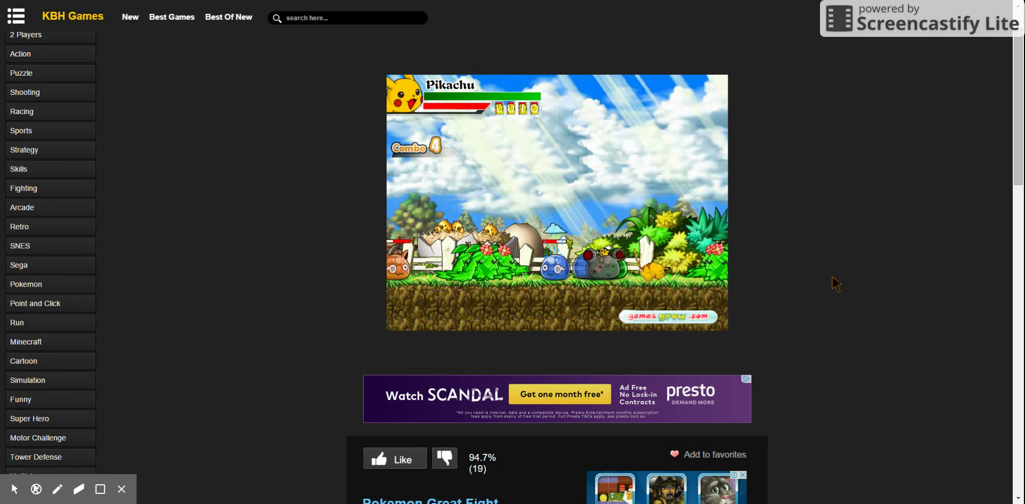
{"action": "key", "text": "a"}
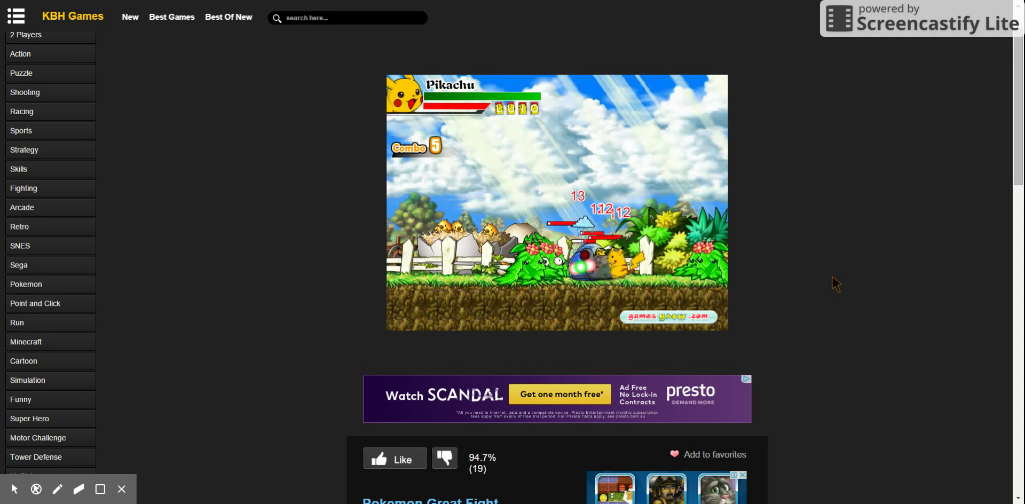
{"action": "key", "text": "j"}
{"action": "key", "text": "j"}
{"action": "key", "text": "j"}
{"action": "key", "text": "j"}
{"action": "key", "text": "j"}
{"action": "key", "text": "j"}
{"action": "key", "text": "j"}
{"action": "key", "text": "j"}
{"action": "key", "text": "j"}
{"action": "key", "text": "j"}
{"action": "key", "text": "j"}
{"action": "key", "text": "j"}
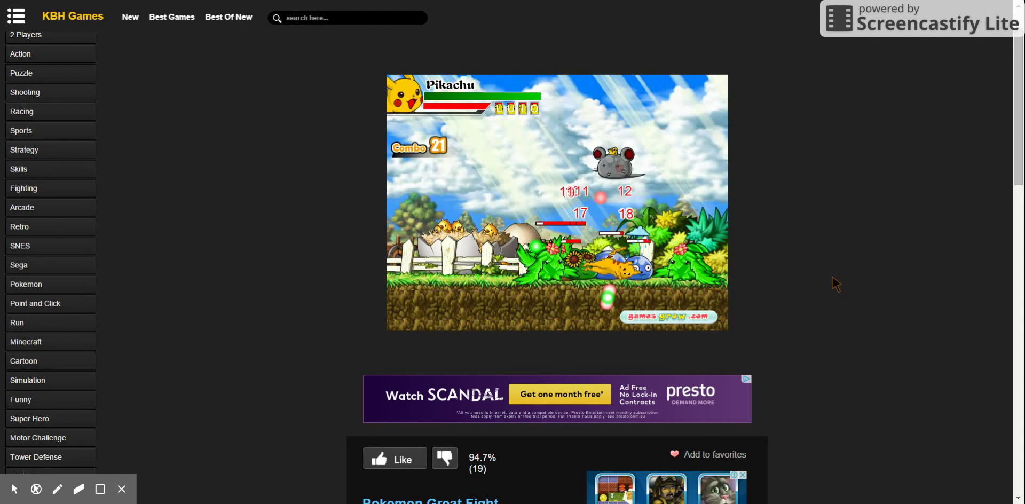
{"action": "key", "text": "j"}
{"action": "key", "text": "j"}
{"action": "key", "text": "j"}
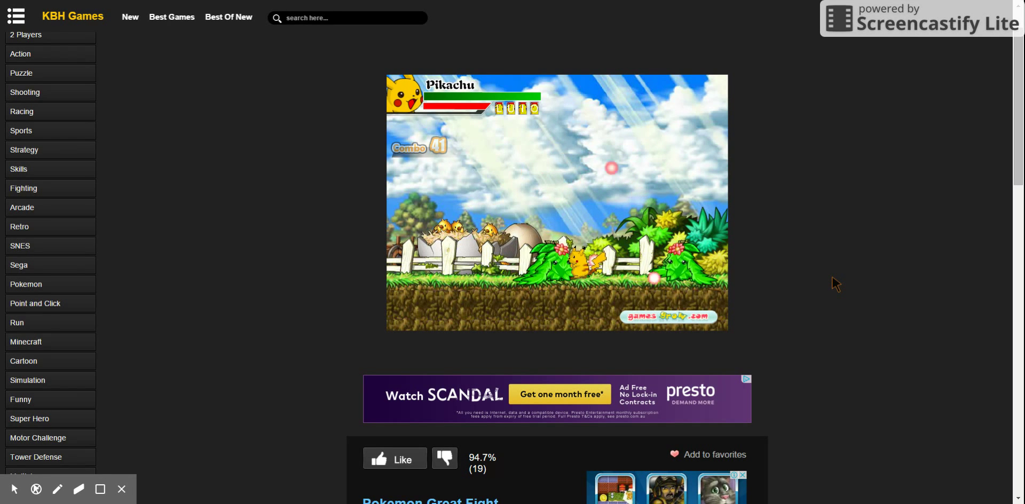
{"action": "key", "text": "j"}
{"action": "key", "text": "j"}
{"action": "key", "text": "j"}
{"action": "key", "text": "j"}
{"action": "key", "text": "j"}
- Jump over the bushes and hit the plant enemy with a lightning attack
{"action": "key", "text": "d"}
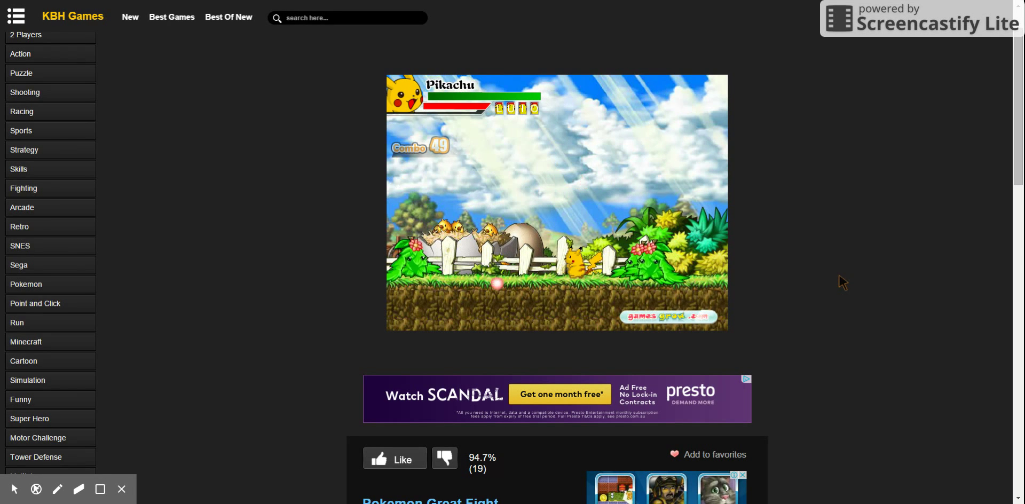
{"action": "key", "text": "k"}
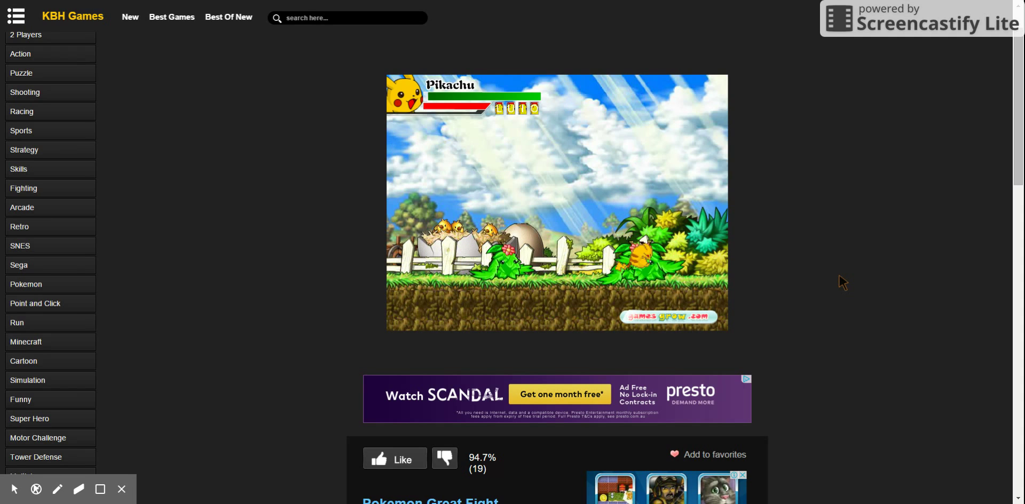
{"action": "key", "text": "j"}
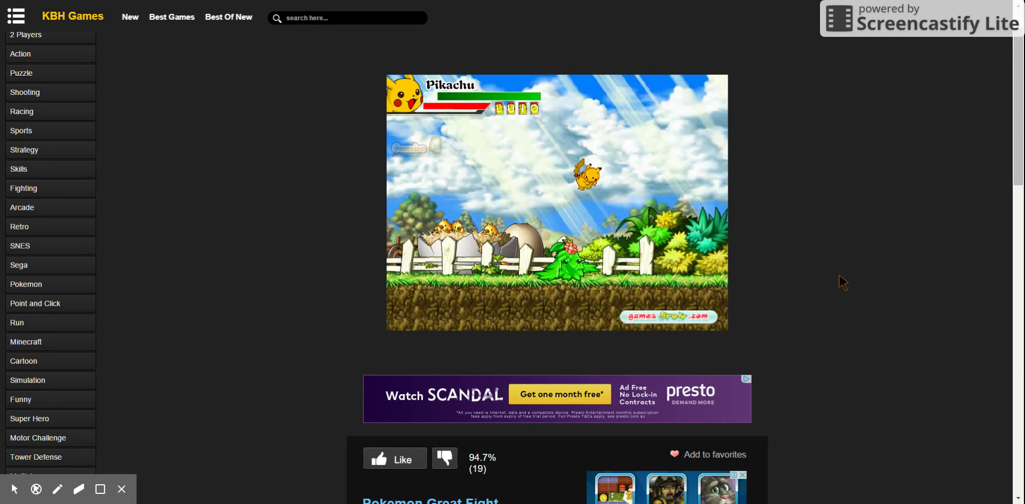
{"action": "key", "text": "j"}
- Run past the fence to the large tree and attack the enemies there
{"action": "key", "text": "d"}
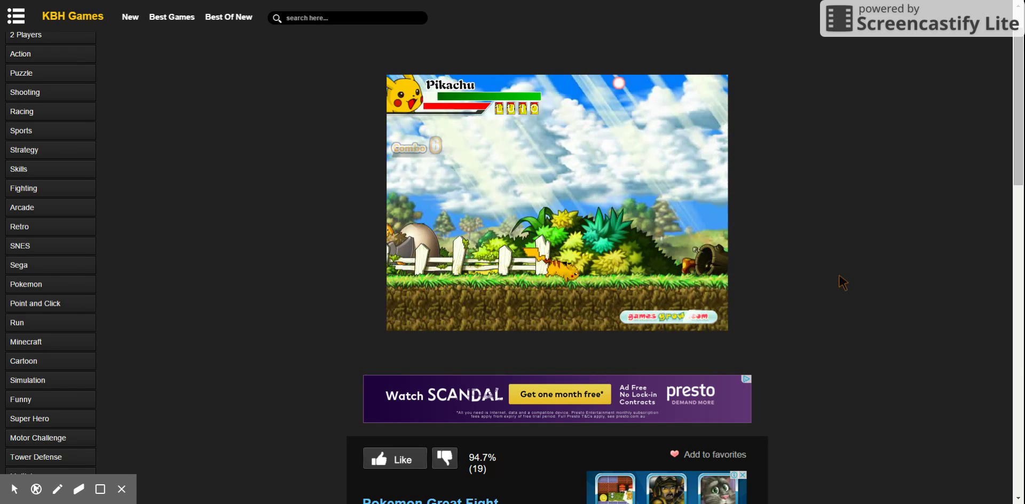
{"action": "key", "text": "d"}
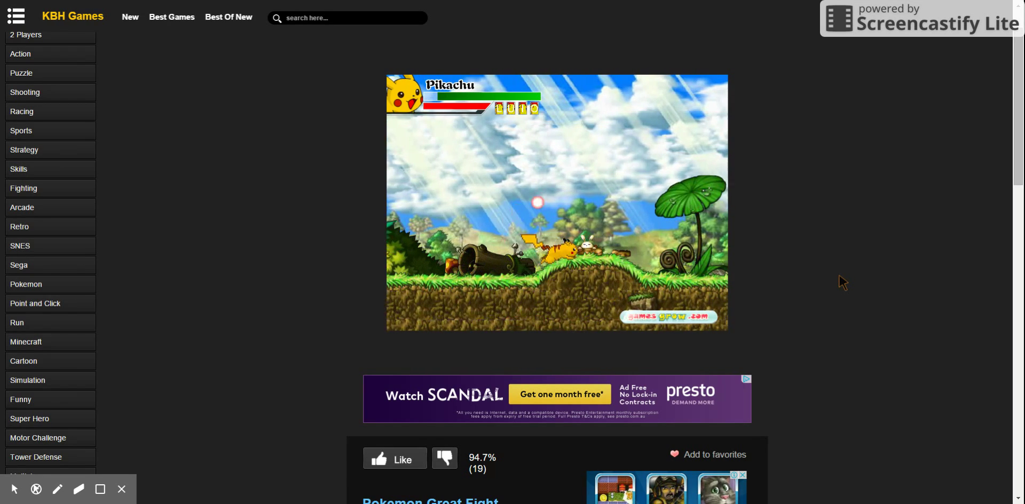
{"action": "key", "text": "d"}
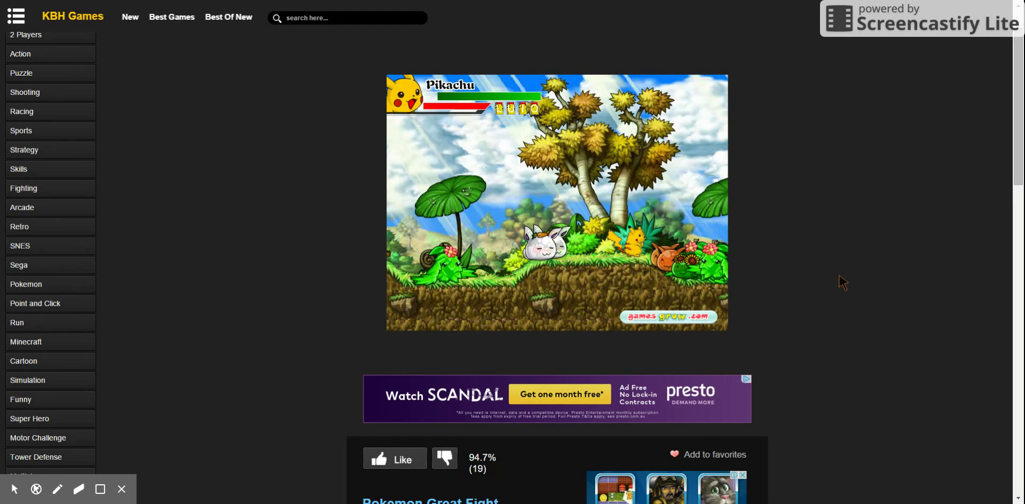
{"action": "key", "text": "j"}
{"action": "key", "text": "j"}
{"action": "key", "text": "j"}
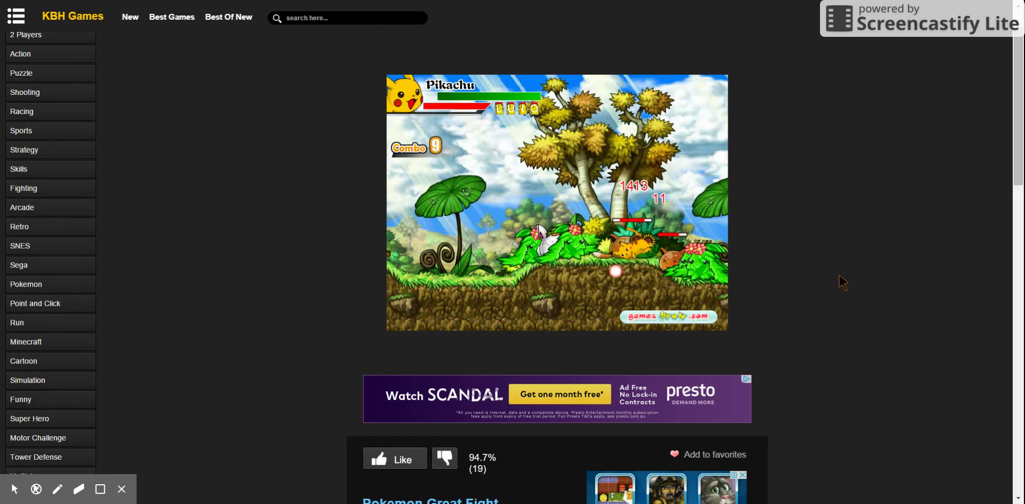
{"action": "key", "text": "j"}
{"action": "key", "text": "j"}
{"action": "key", "text": "j"}
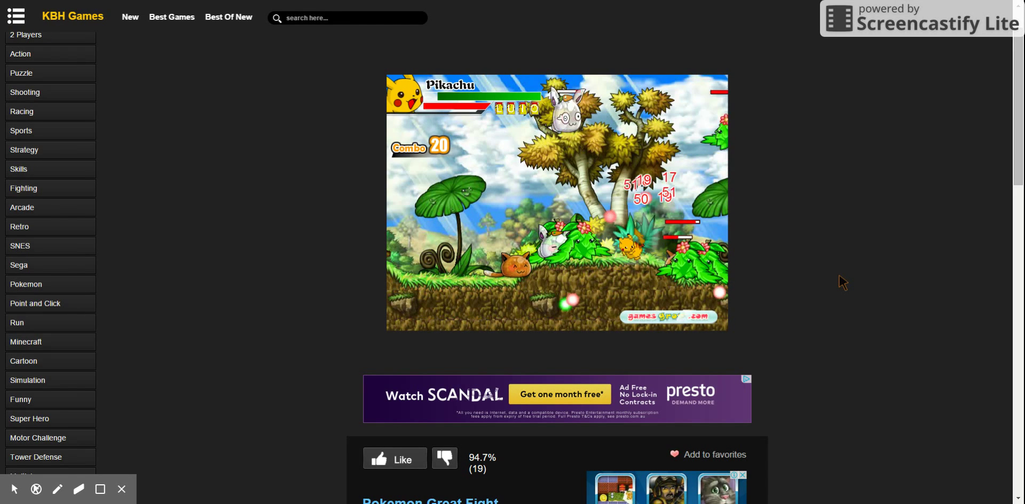
{"action": "key", "text": "j"}
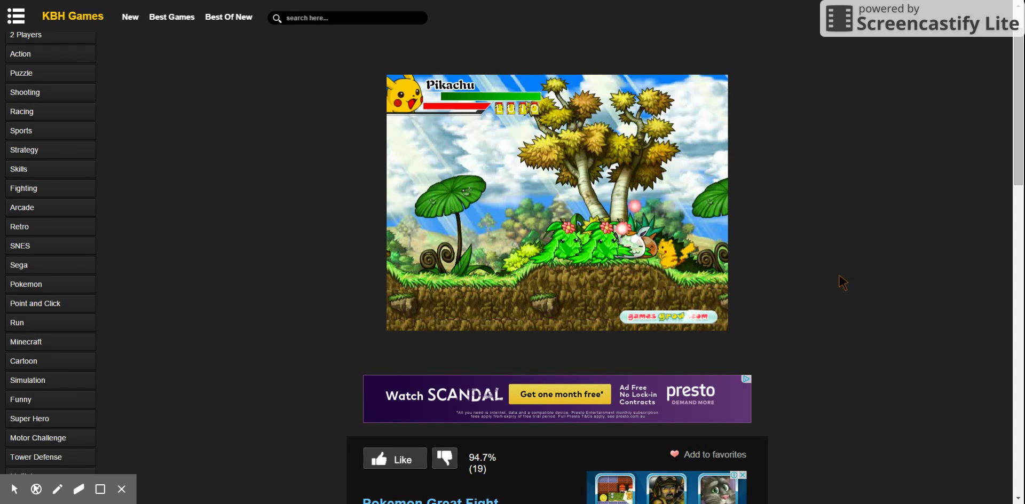
- Finish the plant monsters and run right until new enemies appear
{"action": "key", "text": "Left"}
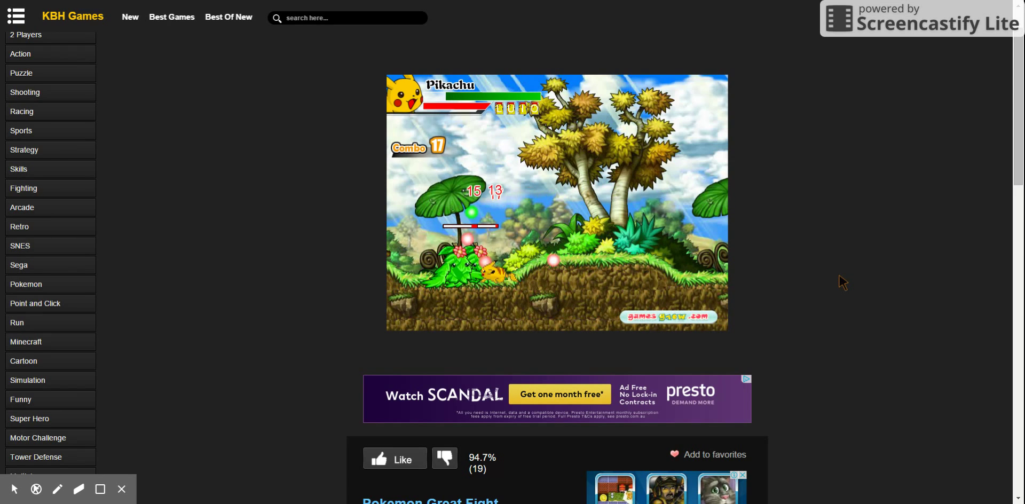
{"action": "key", "text": "Right"}
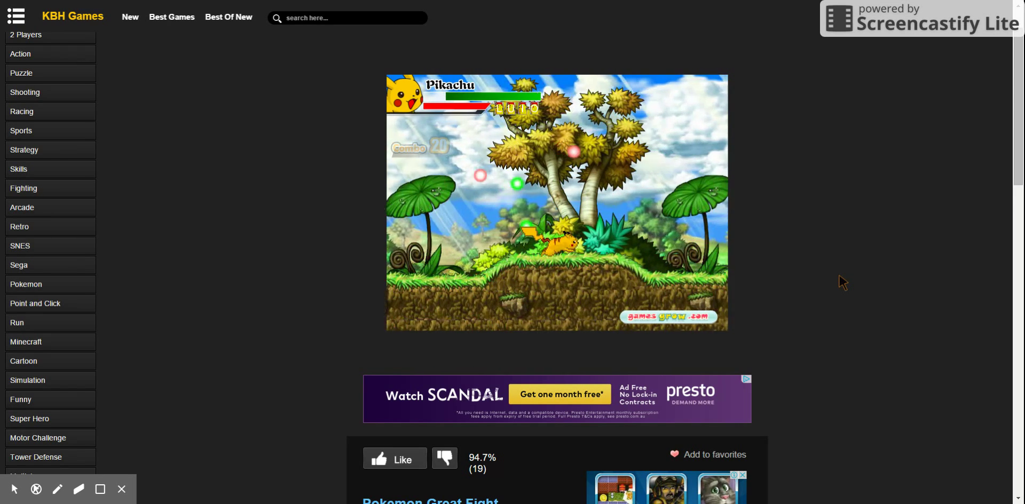
{"action": "key", "text": "Right"}
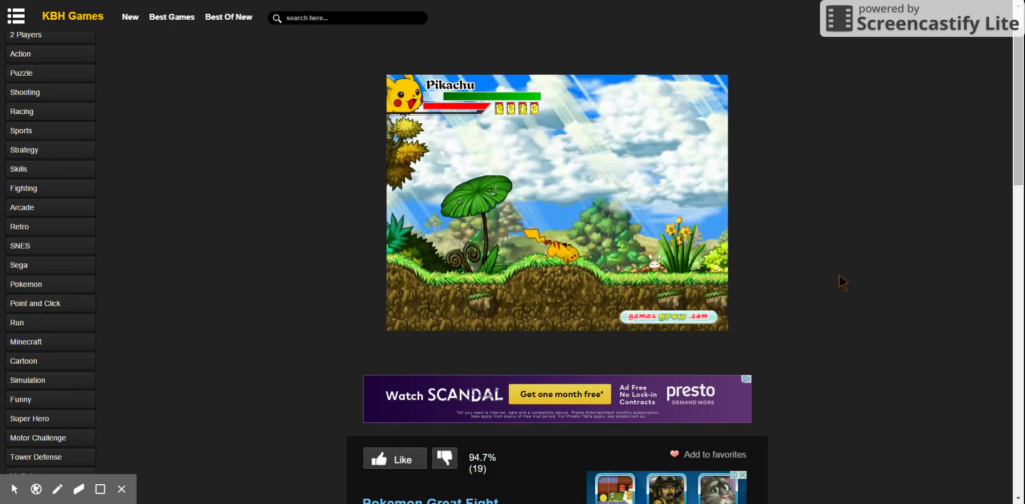
{"action": "key", "text": "Right"}
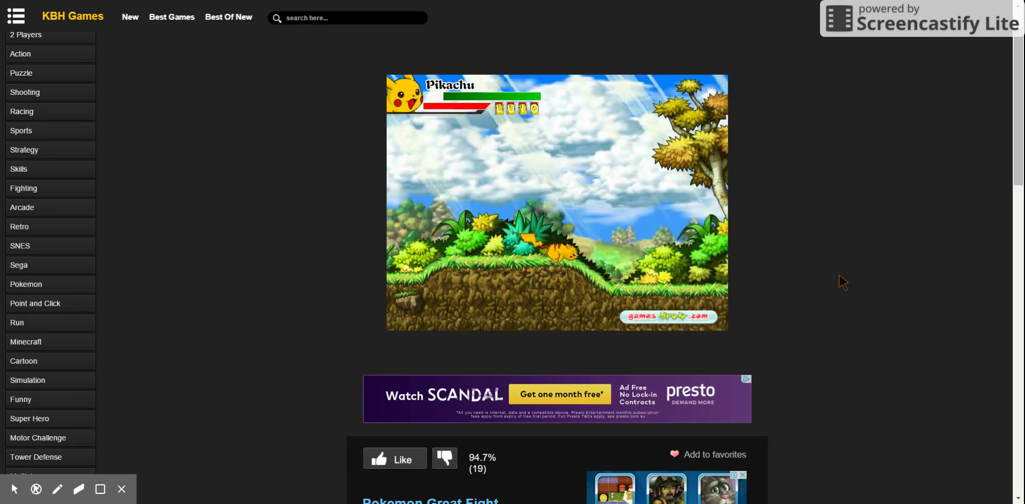
{"action": "key", "text": "Right"}
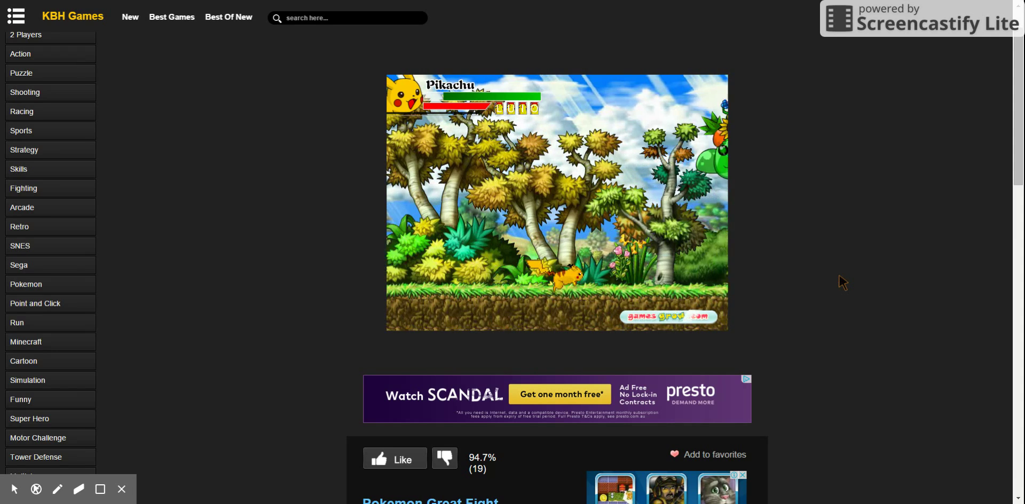
- Knock down and finish off the green creature with repeated attacks
{"action": "key", "text": "a"}
{"action": "key", "text": "a"}
{"action": "key", "text": "a"}
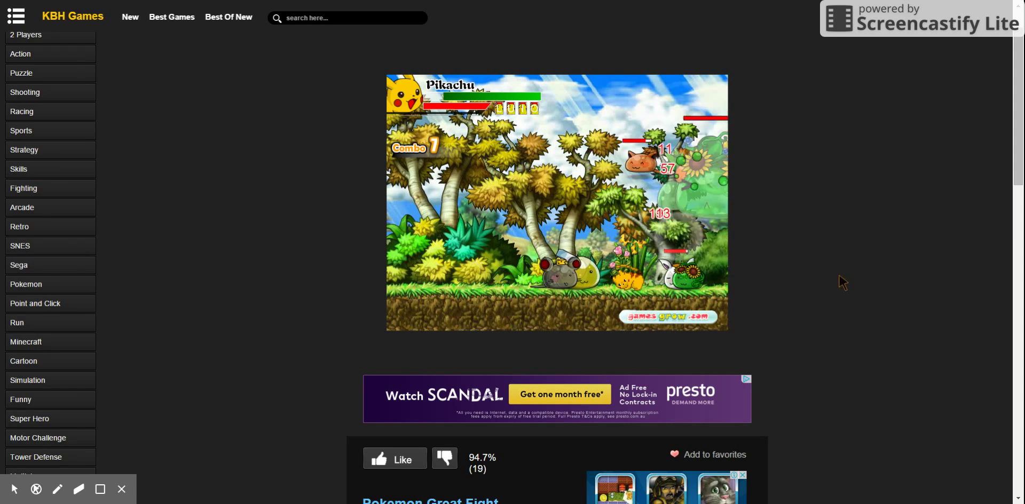
{"action": "key", "text": "a"}
{"action": "key", "text": "a"}
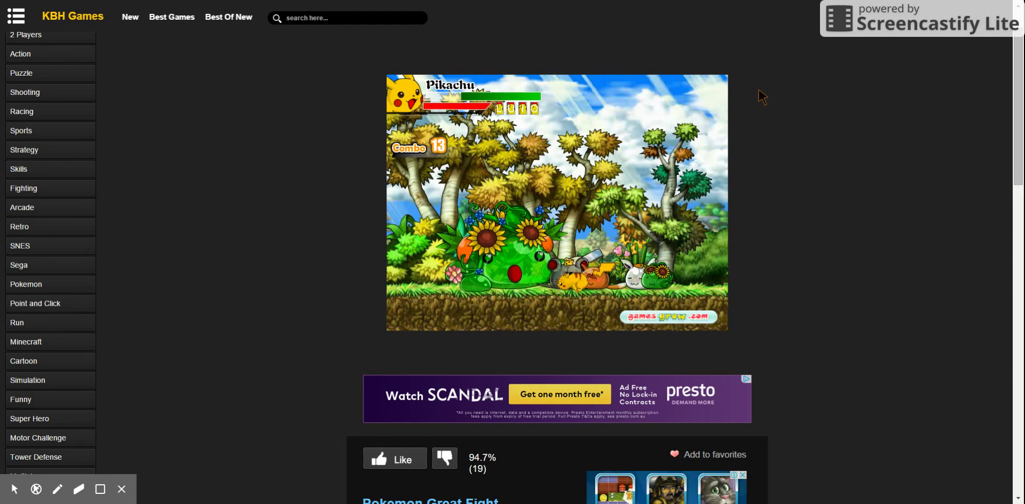
{"action": "key", "text": "a"}
{"action": "key", "text": "a"}
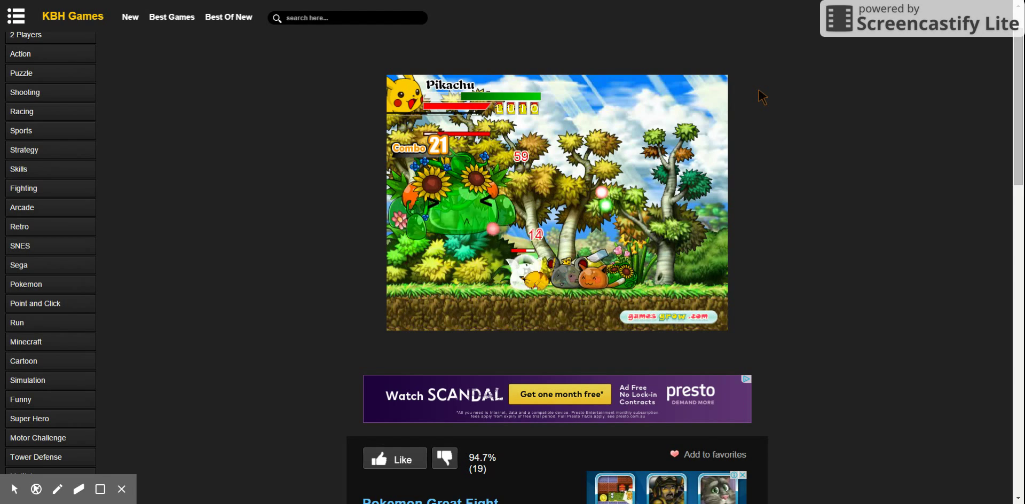
{"action": "key", "text": "a"}
{"action": "key", "text": "a"}
{"action": "key", "text": "a"}
{"action": "key", "text": "a"}
{"action": "key", "text": "a"}
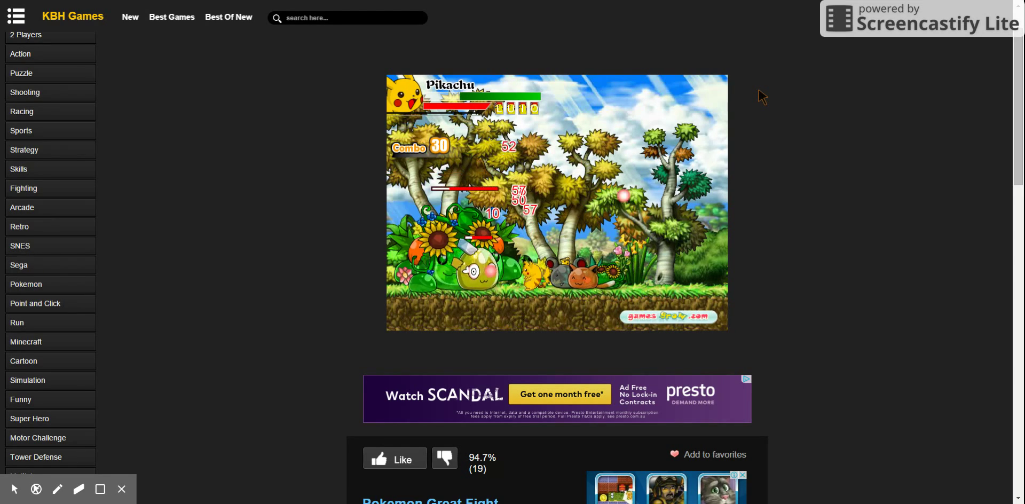
{"action": "key", "text": "a"}
{"action": "key", "text": "a"}
{"action": "key", "text": "a"}
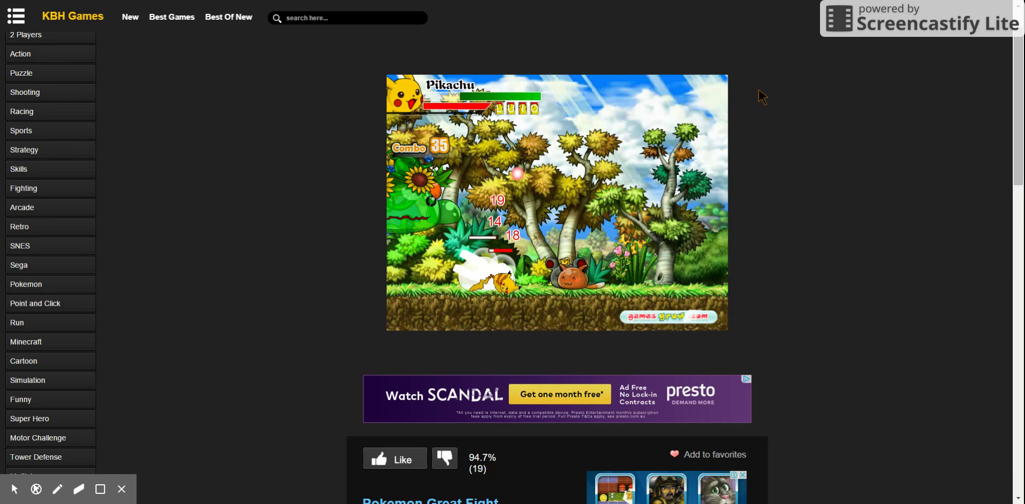
{"action": "key", "text": "a"}
{"action": "key", "text": "a"}
{"action": "key", "text": "a"}
{"action": "key", "text": "a"}
{"action": "key", "text": "a"}
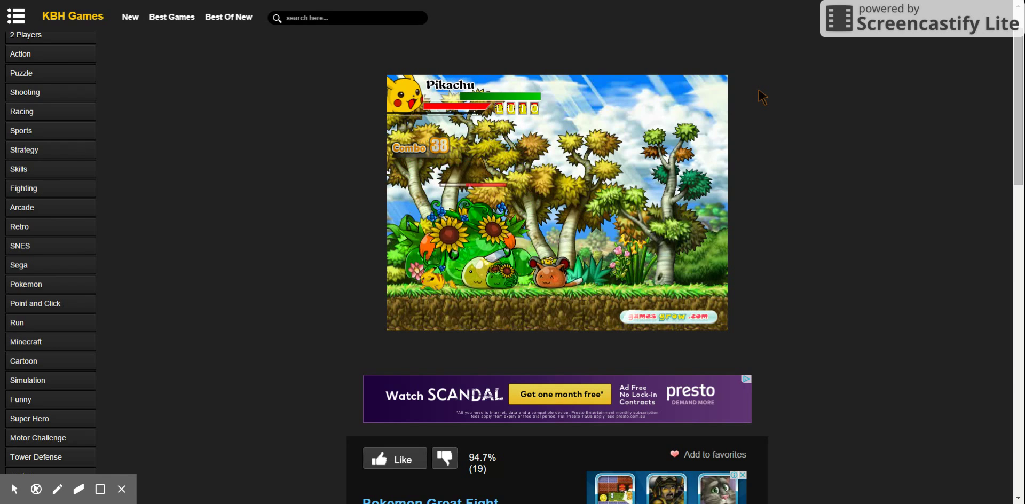
{"action": "key", "text": "a"}
{"action": "key", "text": "a"}
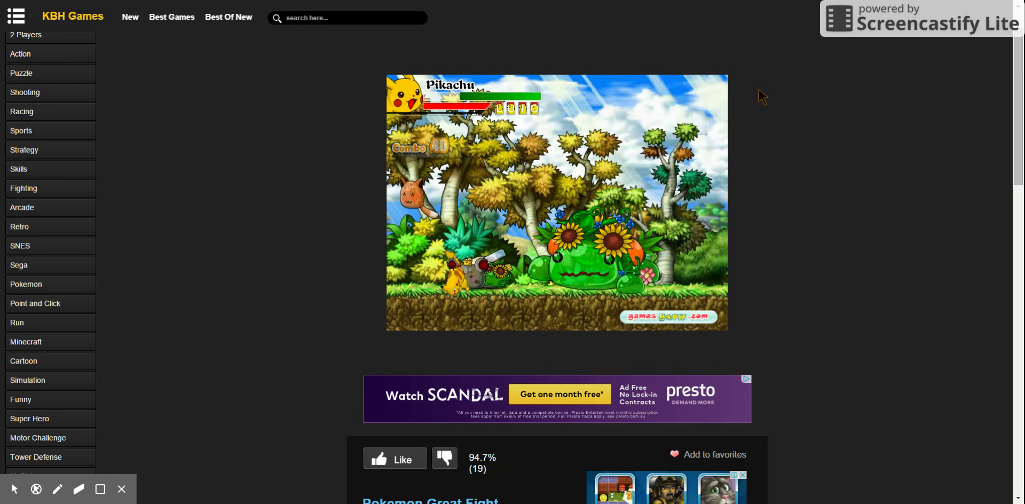
{"action": "key", "text": "a"}
{"action": "key", "text": "a"}
{"action": "key", "text": "a"}
{"action": "key", "text": "a"}
{"action": "key", "text": "a"}
{"action": "key", "text": "a"}
{"action": "key", "text": "a"}
{"action": "key", "text": "a"}
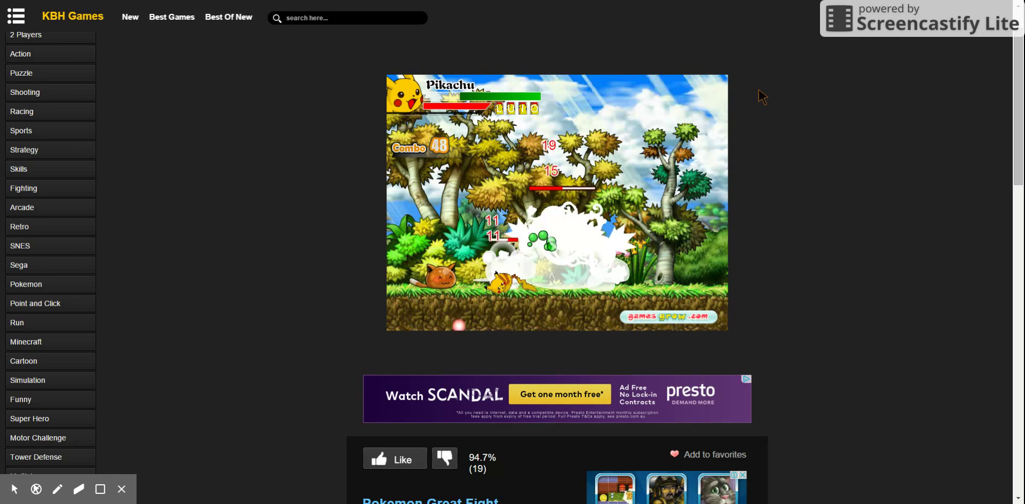
{"action": "key", "text": "a"}
{"action": "key", "text": "a"}
{"action": "key", "text": "a"}
{"action": "key", "text": "a"}
- Defeat the sunflower creature and the brown enemy, pushing the combo past 70
{"action": "key", "text": "Right"}
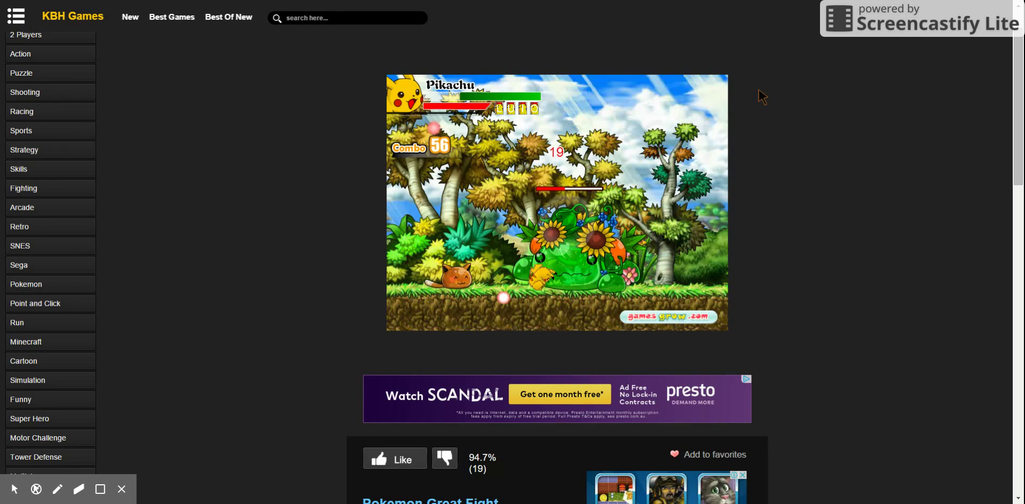
{"action": "key", "text": "a"}
{"action": "key", "text": "a"}
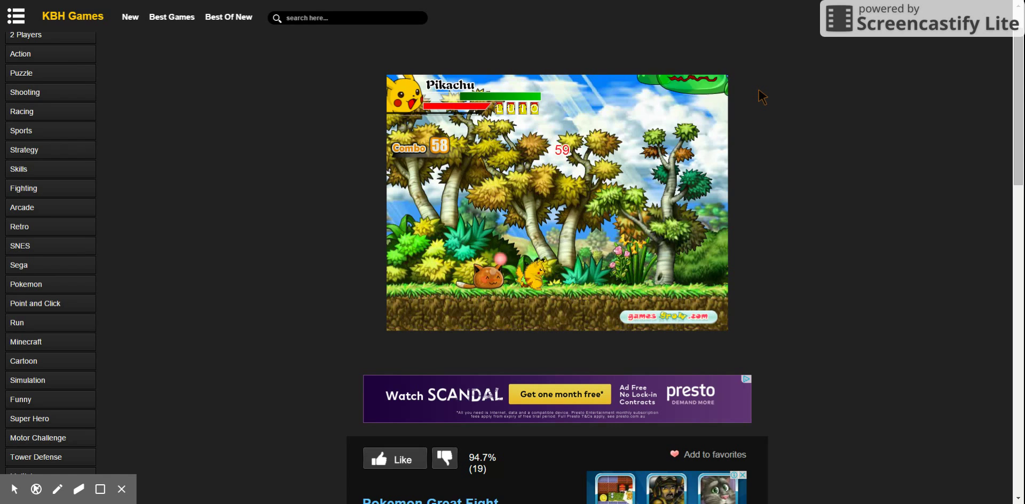
{"action": "key", "text": "Right"}
{"action": "key", "text": "a"}
{"action": "key", "text": "a"}
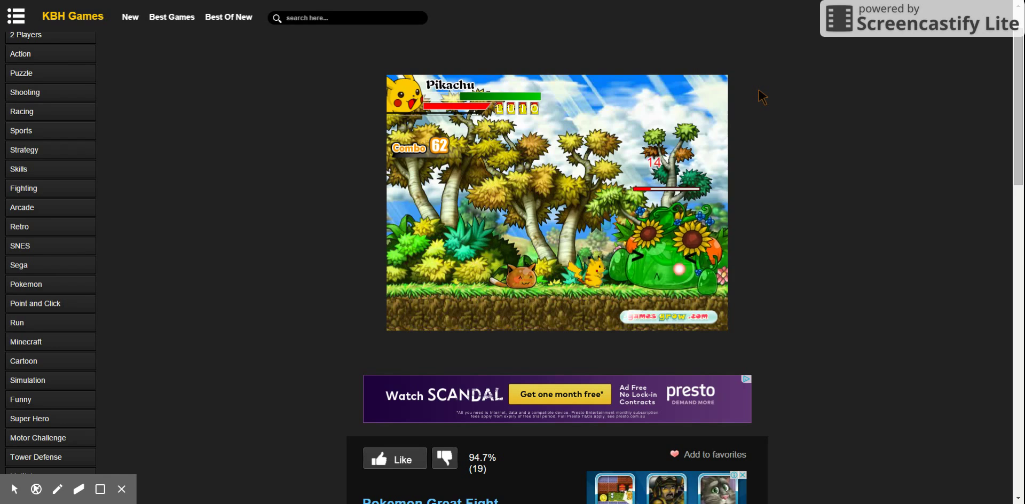
{"action": "key", "text": "Right"}
{"action": "key", "text": "a"}
{"action": "key", "text": "a"}
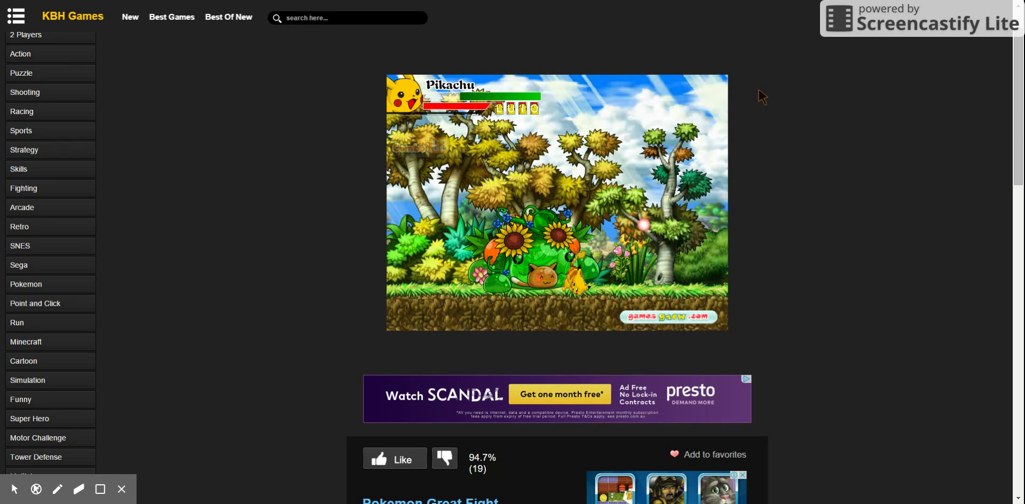
{"action": "key", "text": "Left"}
{"action": "key", "text": "a"}
{"action": "key", "text": "a"}
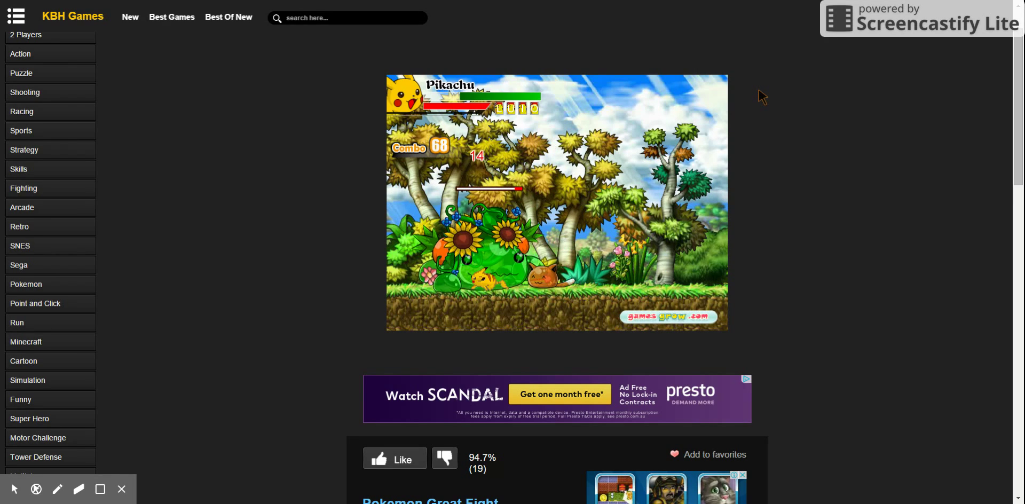
{"action": "key", "text": "Right"}
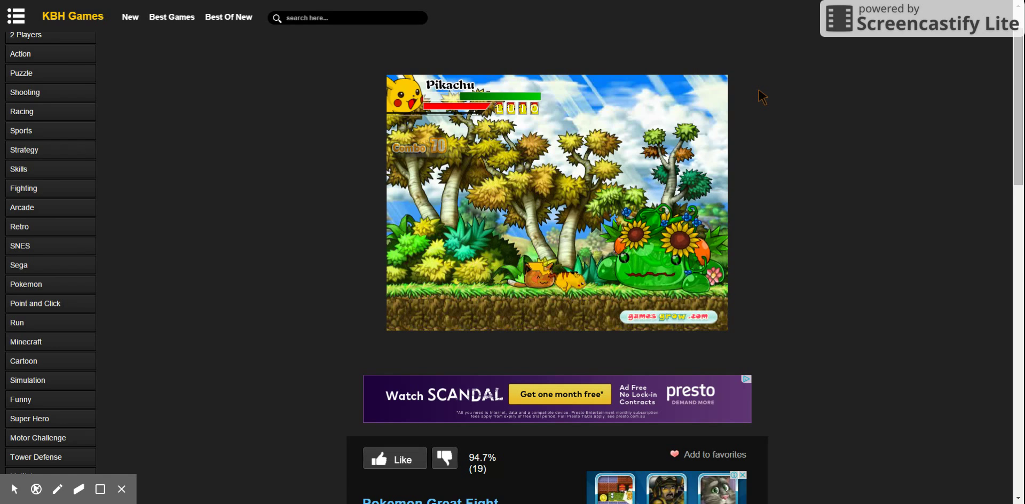
{"action": "key", "text": "a"}
{"action": "key", "text": "a"}
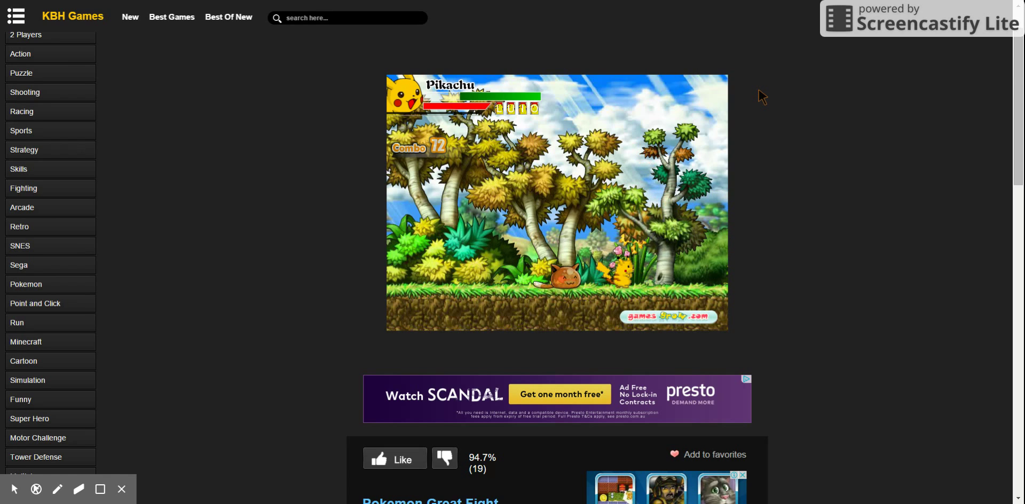
{"action": "key", "text": "a"}
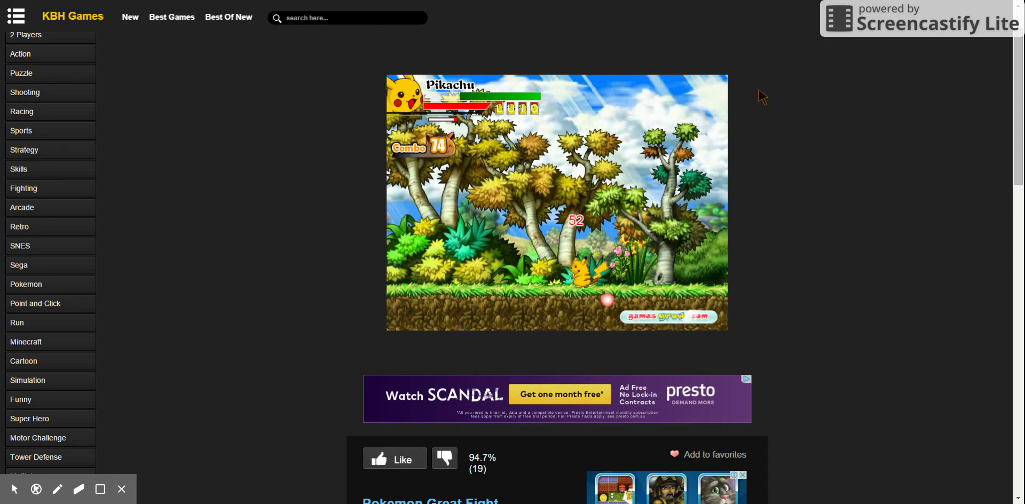
- Get Pikachu up and walk right into the vine-covered jungle stage
{"action": "key", "text": "a"}
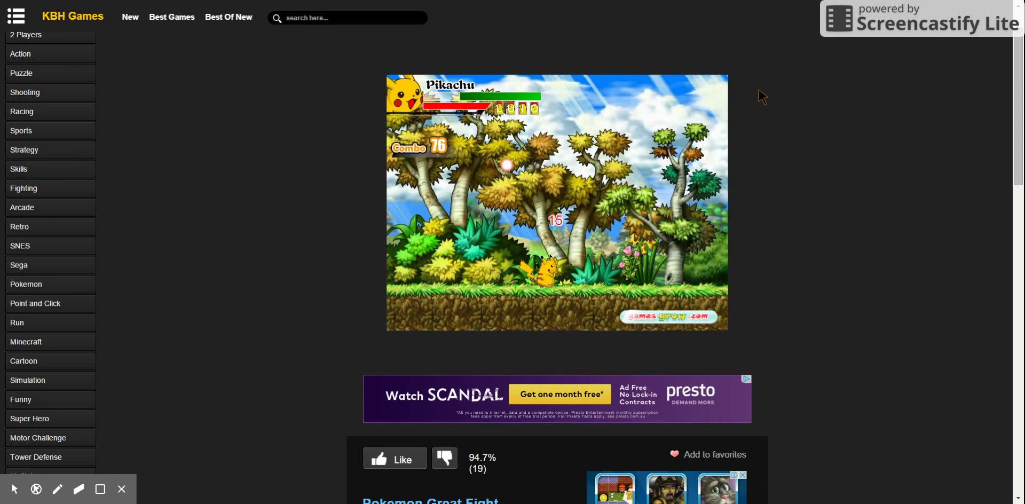
{"action": "key", "text": "Right"}
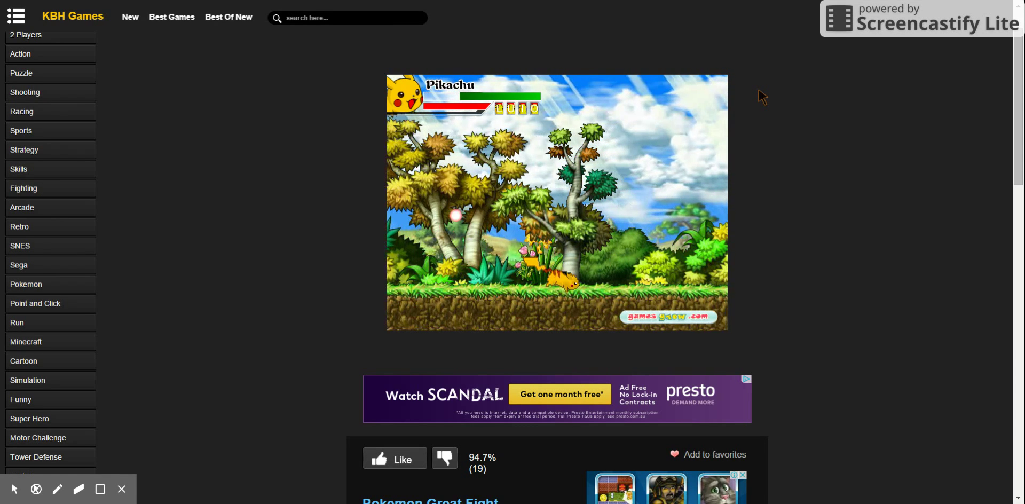
{"action": "key", "text": "Right"}
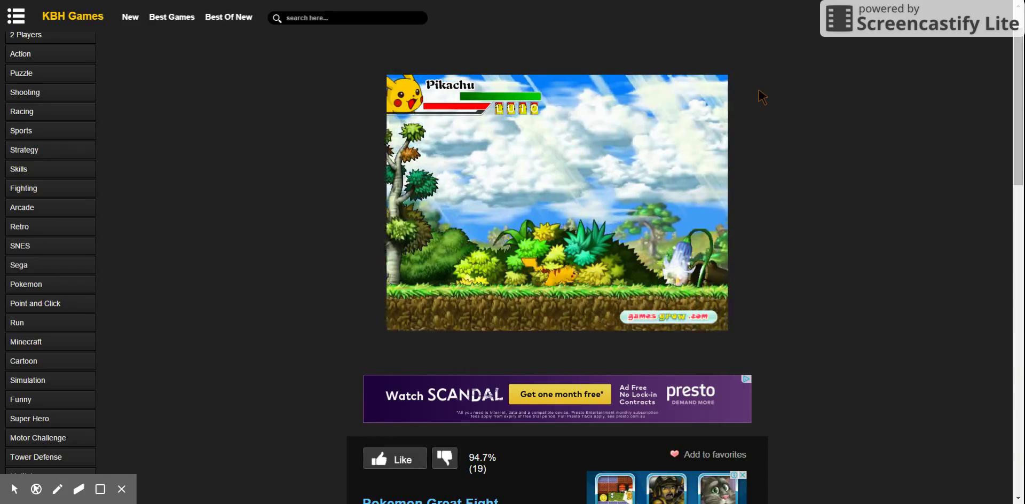
{"action": "key", "text": "Right"}
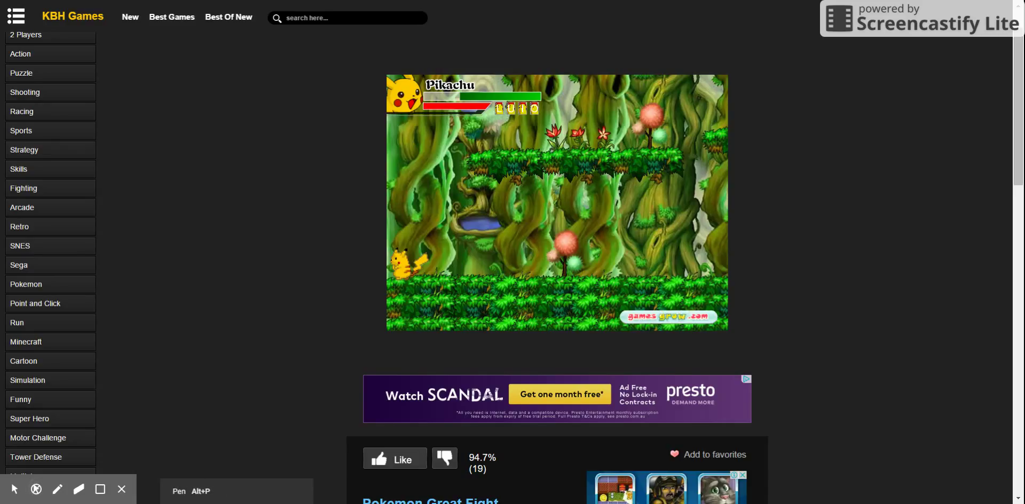
- Close the Screencastify toolbar and run Pikachu right past the blue slimes
{"action": "left_click", "coordinate": [120, 489]}
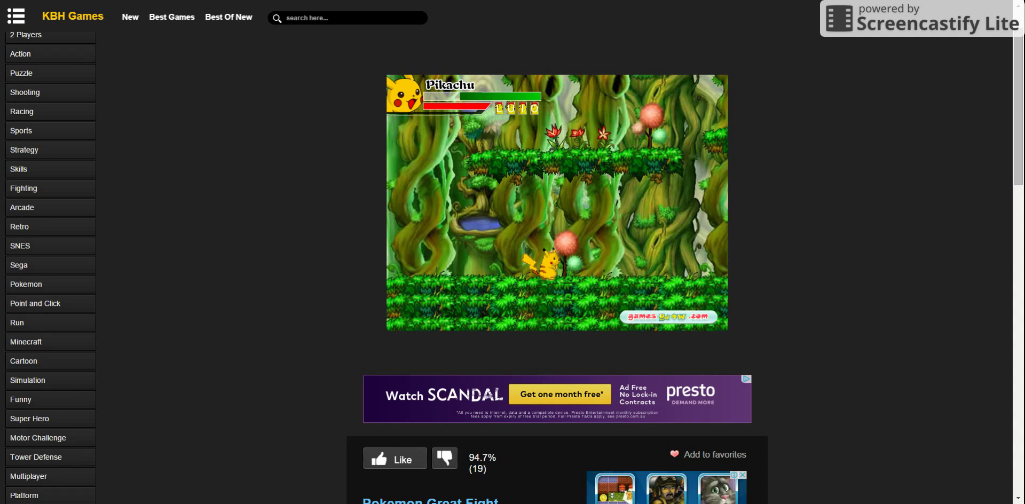
{"action": "key", "text": "Right"}
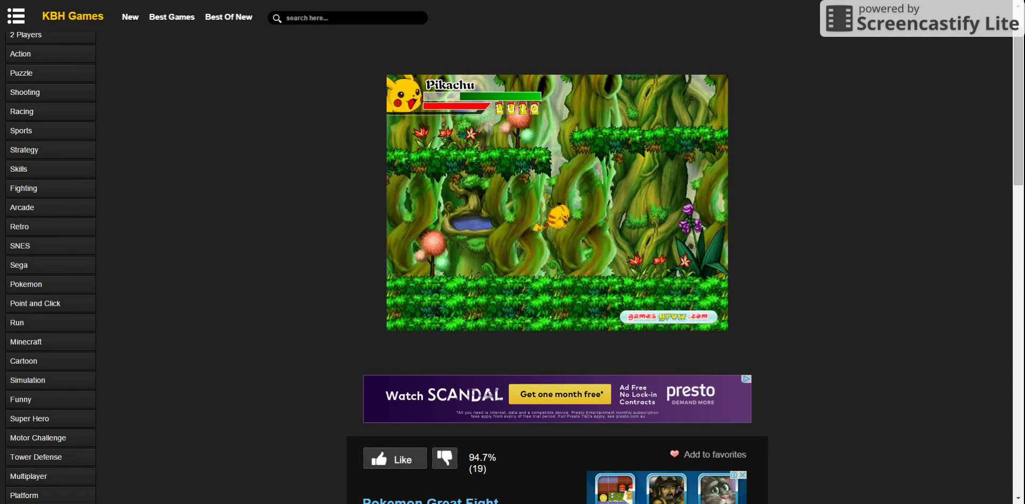
{"action": "key", "text": "Right"}
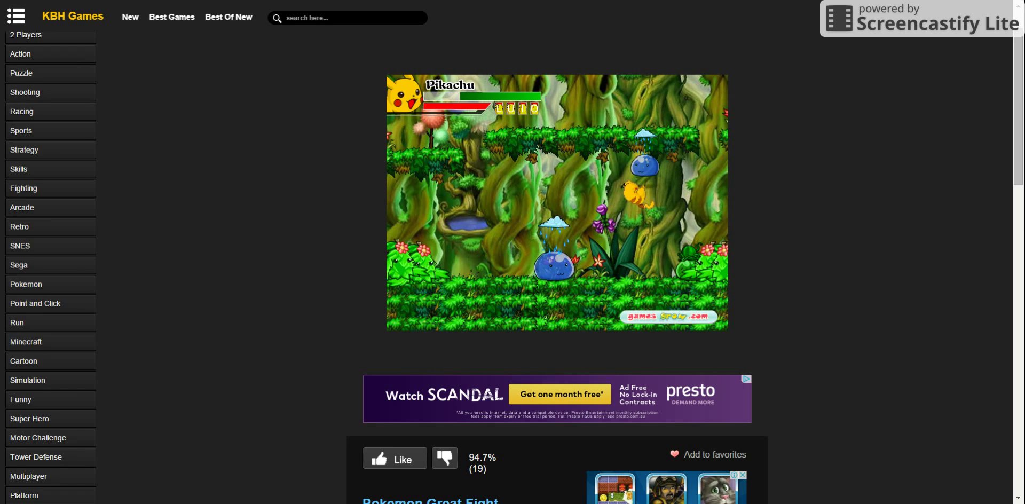
- Attack the enemy ahead with repeated Z strikes, raising the combo to 23
{"action": "key", "text": "Right"}
{"action": "key", "text": "z"}
{"action": "key", "text": "z"}
{"action": "key", "text": "z"}
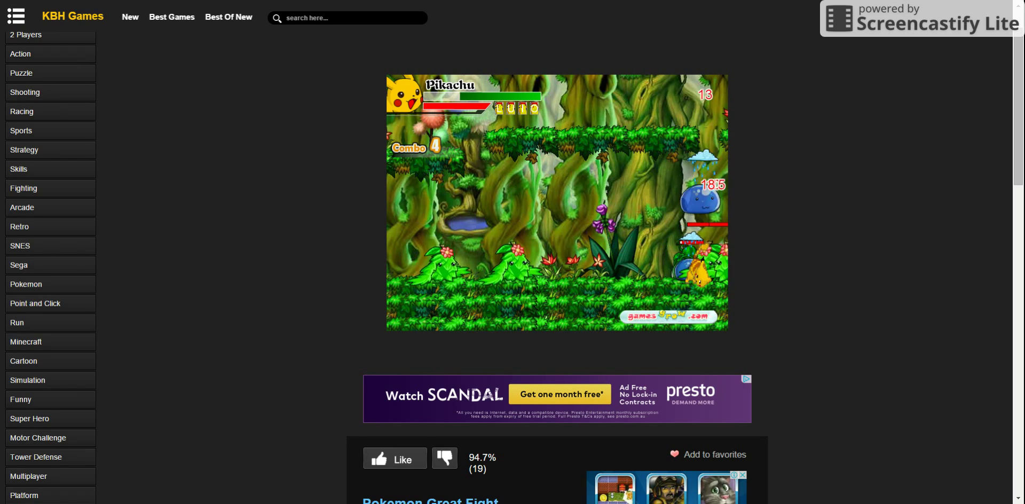
{"action": "key", "text": "z"}
{"action": "key", "text": "z"}
{"action": "key", "text": "z"}
{"action": "key", "text": "z"}
{"action": "key", "text": "z"}
{"action": "key", "text": "z"}
{"action": "key", "text": "z"}
{"action": "key", "text": "z"}
{"action": "key", "text": "z"}
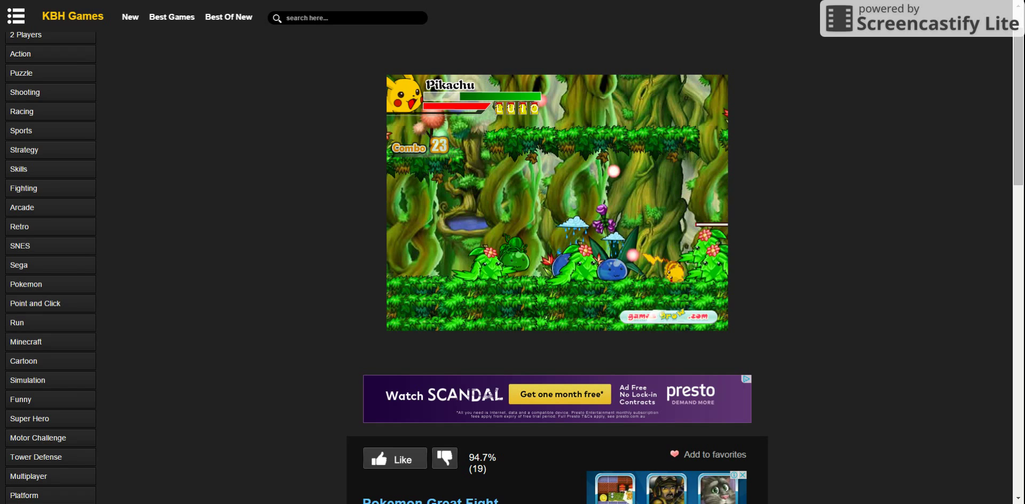
{"action": "key", "text": "z"}
{"action": "key", "text": "z"}
{"action": "key", "text": "z"}
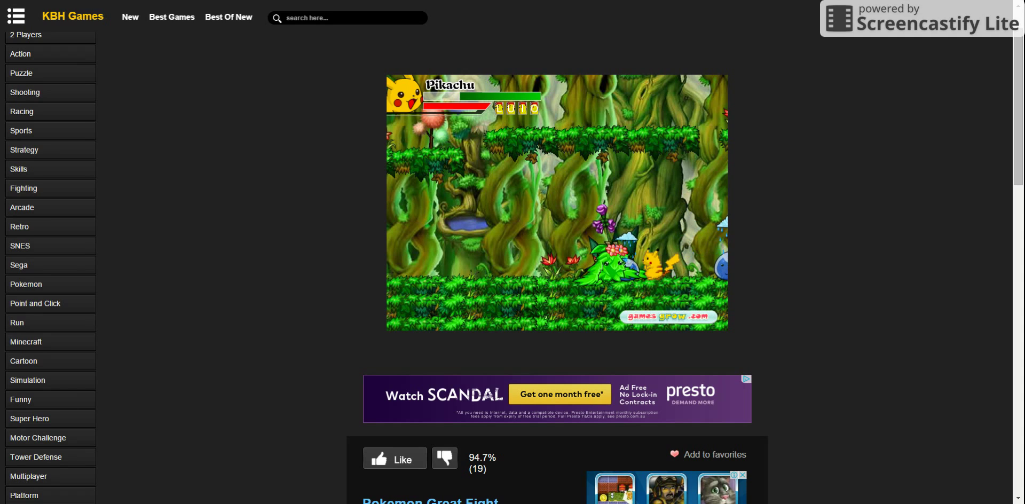
{"action": "scroll", "coordinate": [556, 240], "scroll_direction": "down", "scroll_amount": 1}
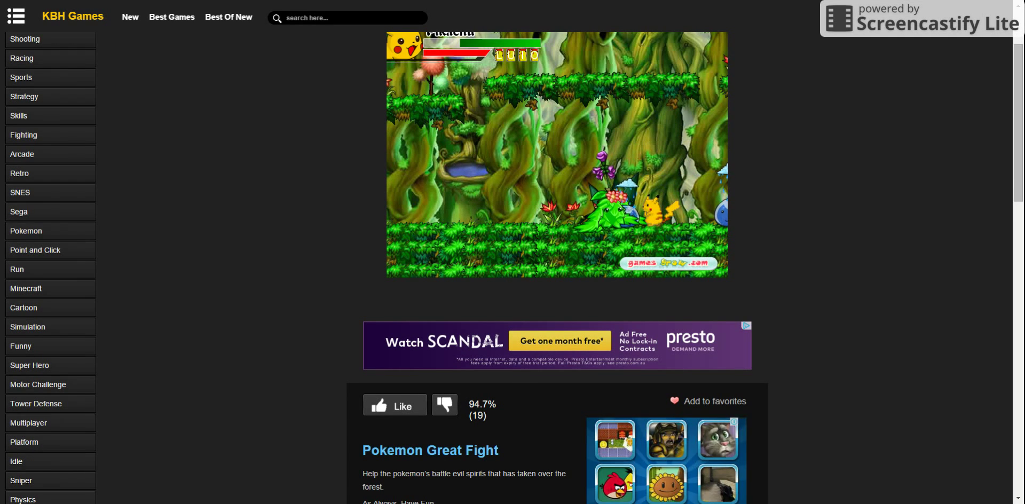
{"action": "scroll", "coordinate": [556, 241], "scroll_direction": "up", "scroll_amount": 2}
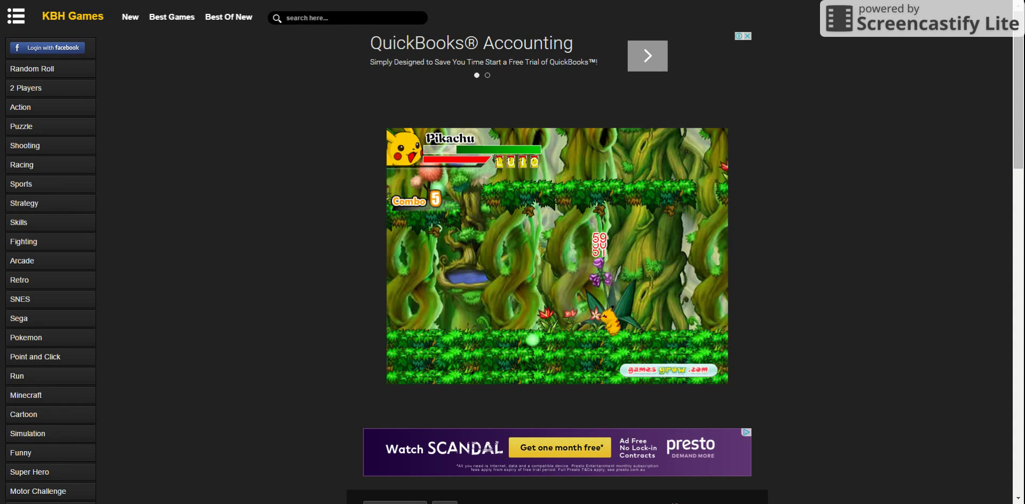
{"action": "scroll", "coordinate": [512, 251], "scroll_direction": "down", "scroll_amount": 1}
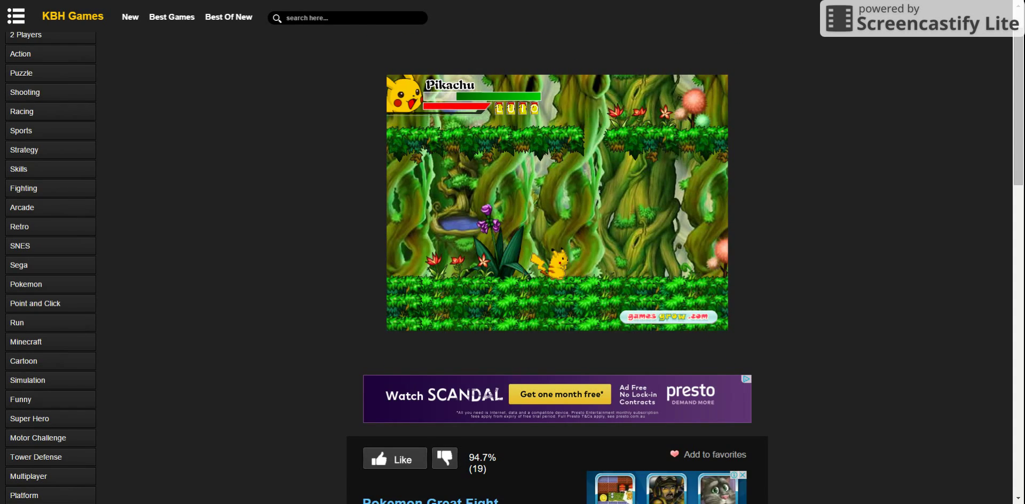
{"action": "scroll", "coordinate": [513, 252], "scroll_direction": "up", "scroll_amount": 1}
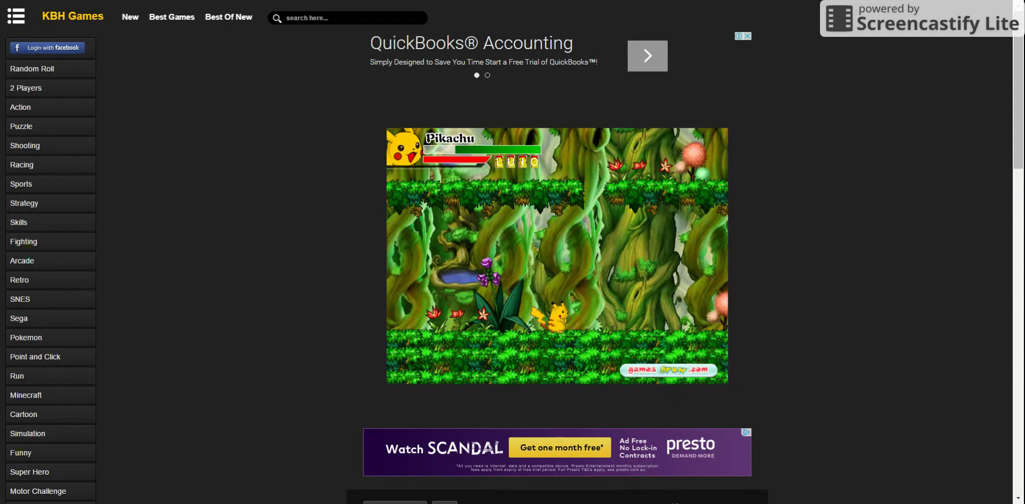
- Zoom the browser page in three times with Ctrl+Plus to enlarge the game
{"action": "key", "text": "ctrl+plus"}
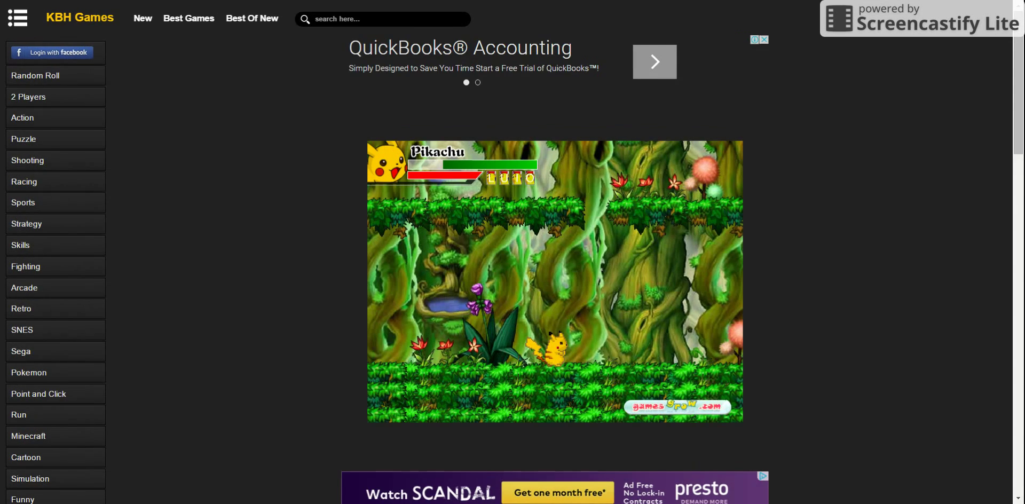
{"action": "scroll", "coordinate": [512, 251], "scroll_direction": "down", "scroll_amount": 1}
{"action": "scroll", "coordinate": [512, 252], "scroll_direction": "up", "scroll_amount": 1}
{"action": "key", "text": "ctrl+plus"}
{"action": "key", "text": "ctrl+plus"}
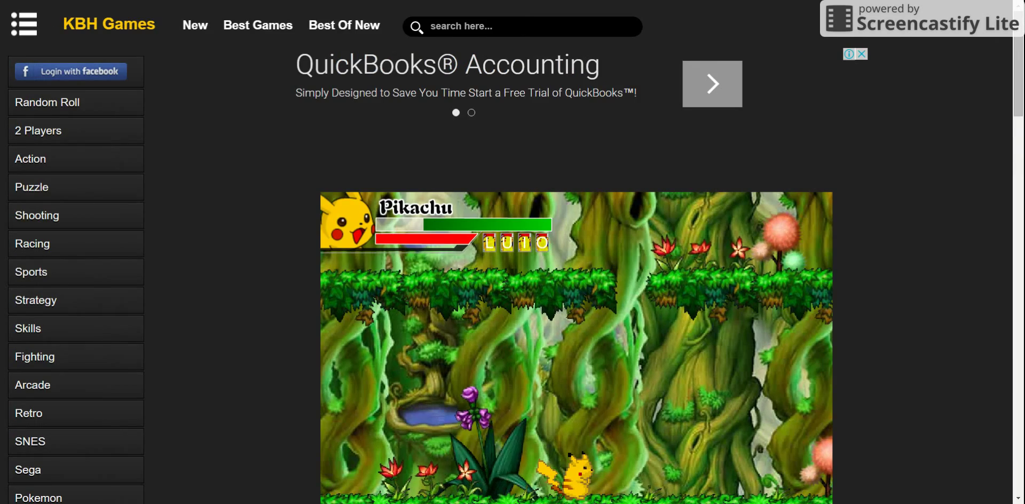
{"action": "scroll", "coordinate": [512, 320], "scroll_direction": "down", "scroll_amount": 1}
{"action": "key", "text": "ctrl+plus"}
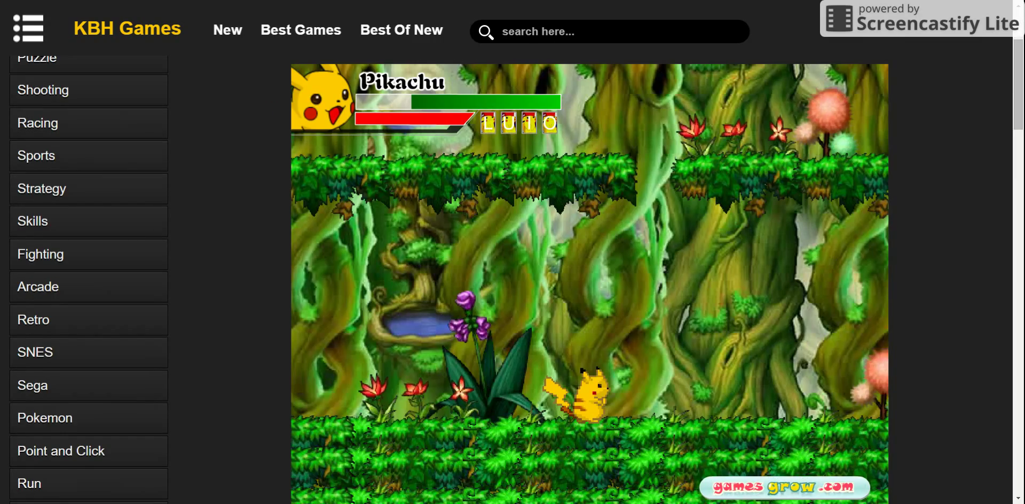
- Run Pikachu right through the empty forest until a new sunflower and slime wave appears
{"action": "key", "text": "Right"}
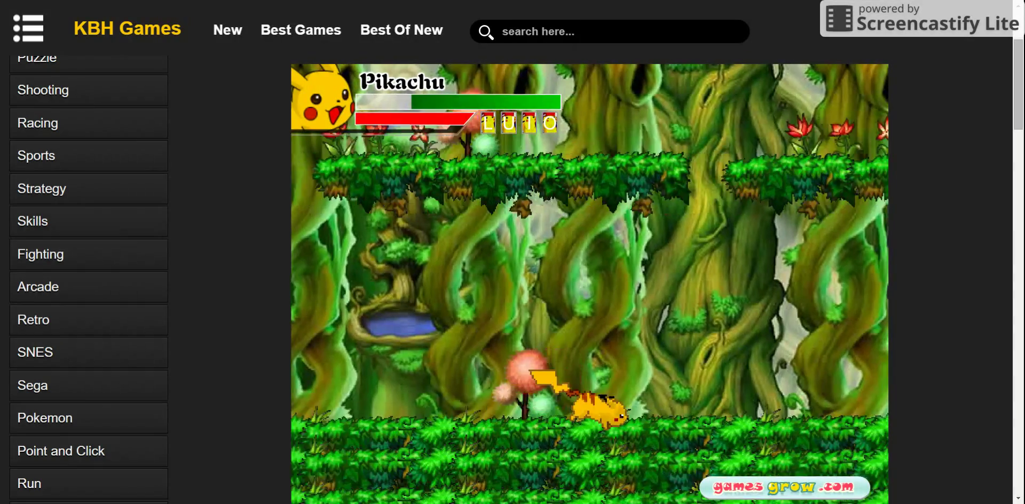
{"action": "key", "text": "Right"}
{"action": "key", "text": "Right"}
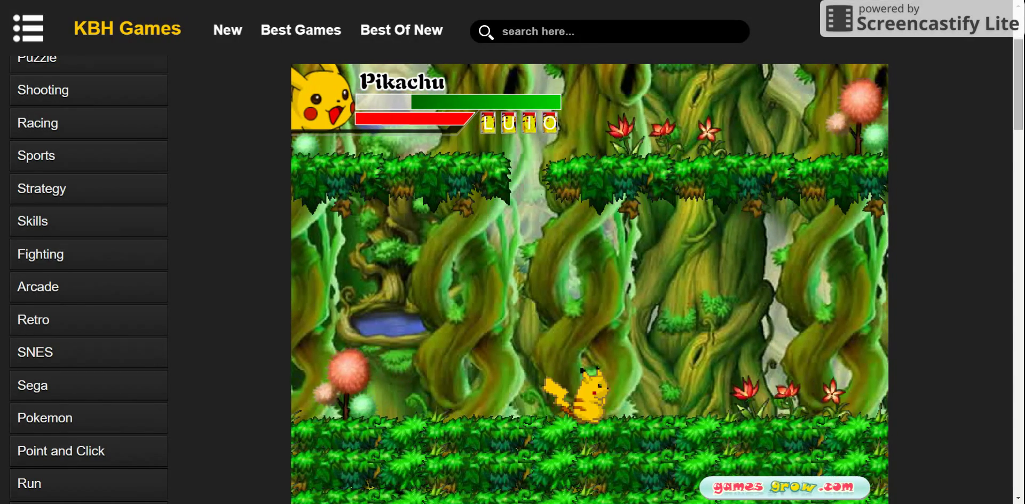
{"action": "key", "text": "Right"}
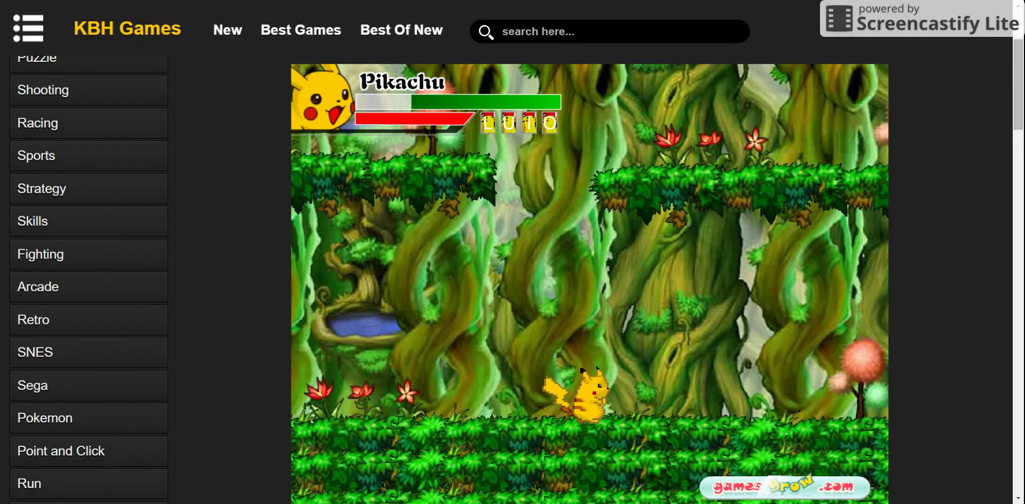
{"action": "key", "text": "Right"}
- Jump Pikachu into the sunflower and slime pack and chain repeated z attacks into a combo
{"action": "key", "text": "Up"}
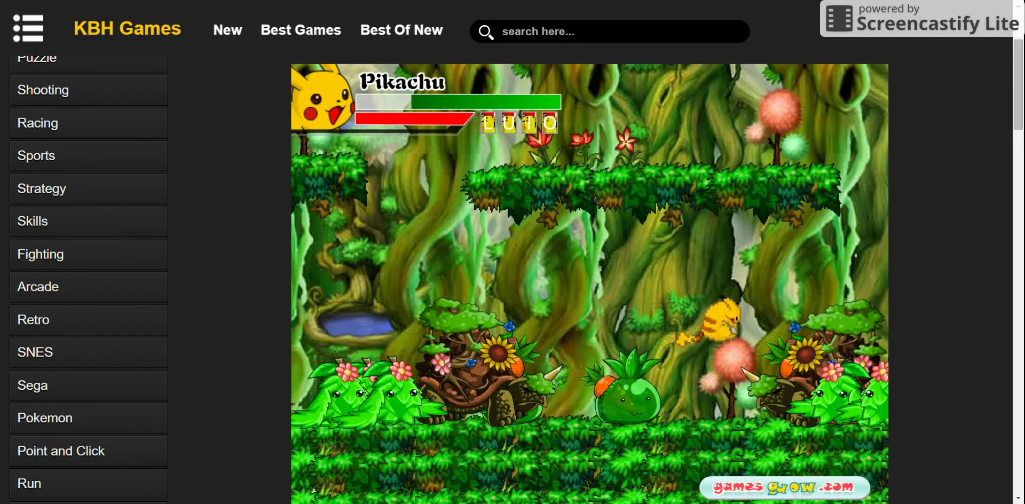
{"action": "key", "text": "z"}
{"action": "key", "text": "z"}
{"action": "key", "text": "z"}
{"action": "key", "text": "z"}
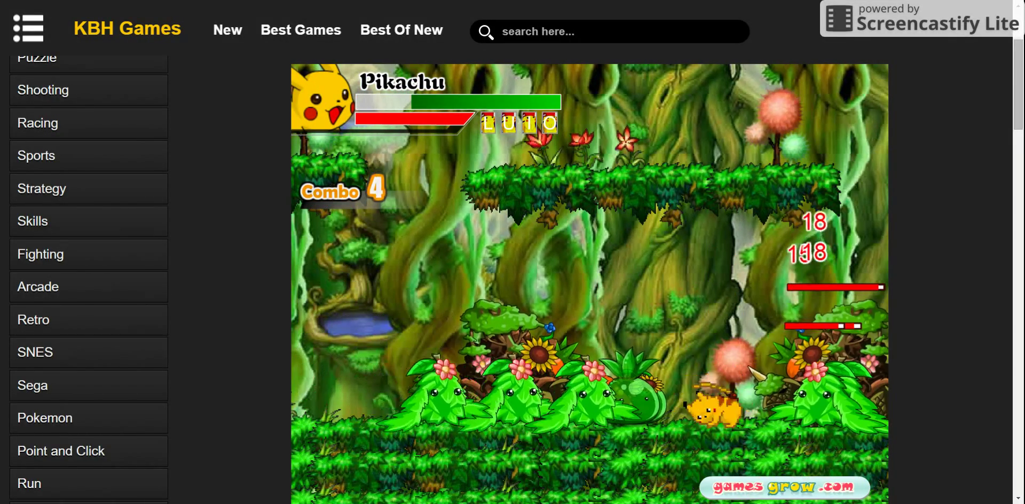
{"action": "key", "text": "z"}
{"action": "key", "text": "z"}
{"action": "key", "text": "z"}
{"action": "key", "text": "z"}
{"action": "key", "text": "z"}
{"action": "key", "text": "z"}
{"action": "key", "text": "z"}
{"action": "key", "text": "z"}
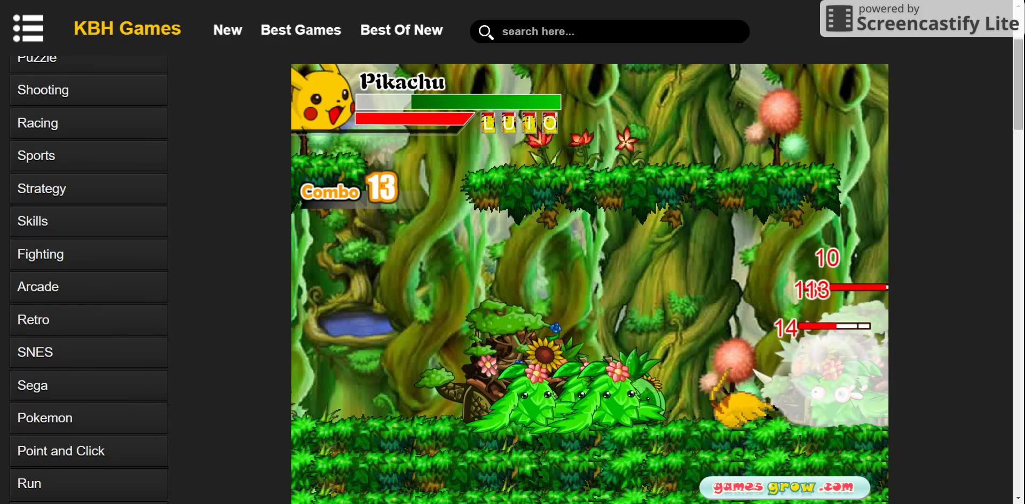
{"action": "key", "text": "z"}
{"action": "key", "text": "z"}
{"action": "key", "text": "z"}
{"action": "key", "text": "z"}
{"action": "key", "text": "z"}
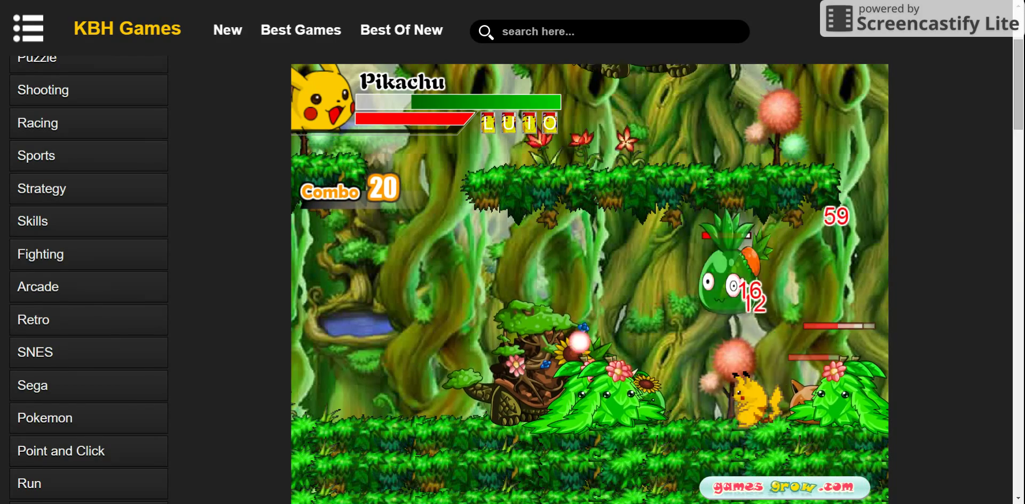
{"action": "key", "text": "z"}
{"action": "key", "text": "z"}
{"action": "key", "text": "z"}
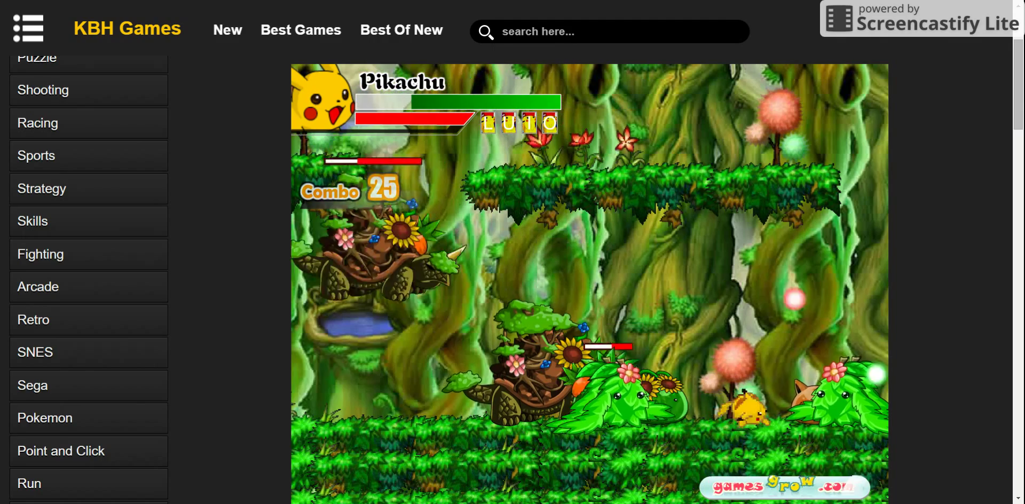
{"action": "key", "text": "z"}
{"action": "key", "text": "z"}
{"action": "key", "text": "z"}
{"action": "key", "text": "z"}
{"action": "key", "text": "z"}
{"action": "key", "text": "z"}
{"action": "key", "text": "z"}
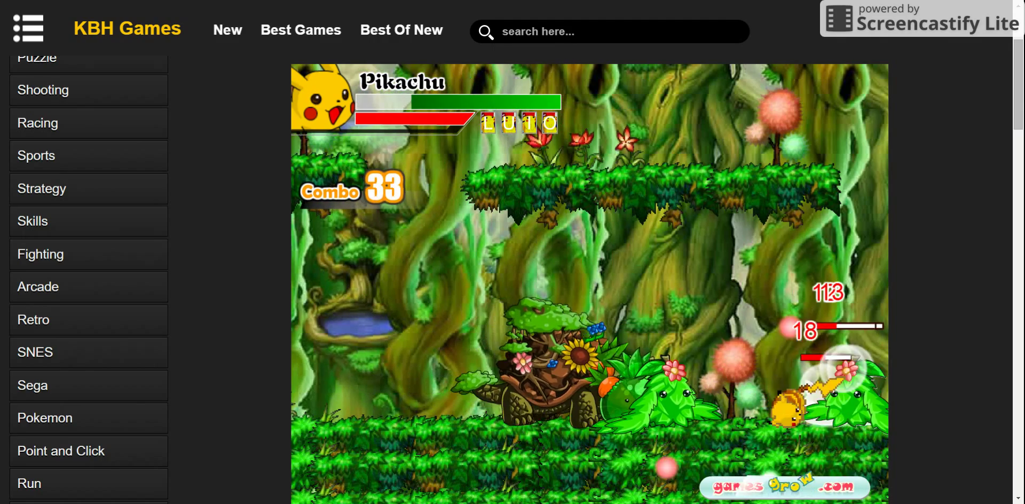
{"action": "key", "text": "z"}
{"action": "key", "text": "z"}
{"action": "key", "text": "z"}
{"action": "key", "text": "z"}
{"action": "key", "text": "z"}
{"action": "key", "text": "z"}
{"action": "key", "text": "z"}
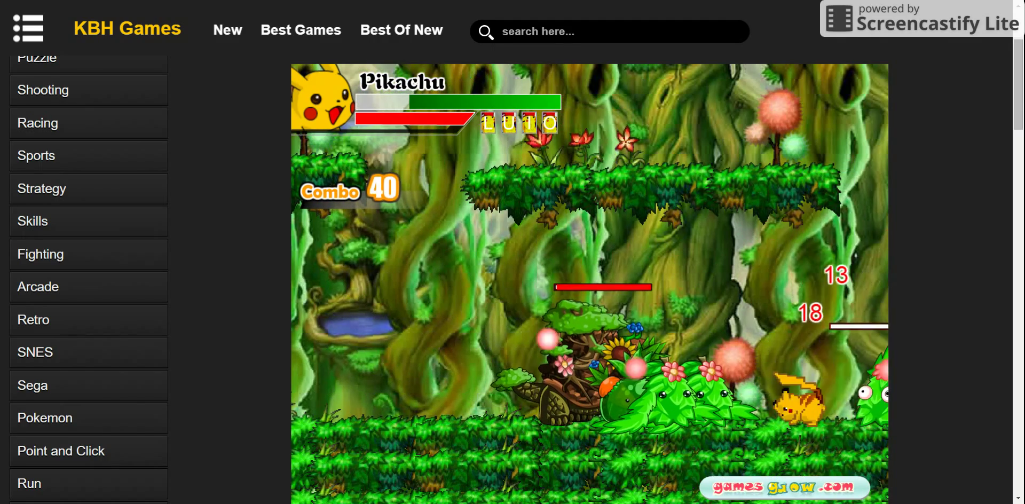
- Push the combo to 49 with more attacks and a jump, clearing the wave, then face right
{"action": "key", "text": "z"}
{"action": "key", "text": "z"}
{"action": "key", "text": "z"}
{"action": "key", "text": "z"}
{"action": "key", "text": "z"}
{"action": "key", "text": "z"}
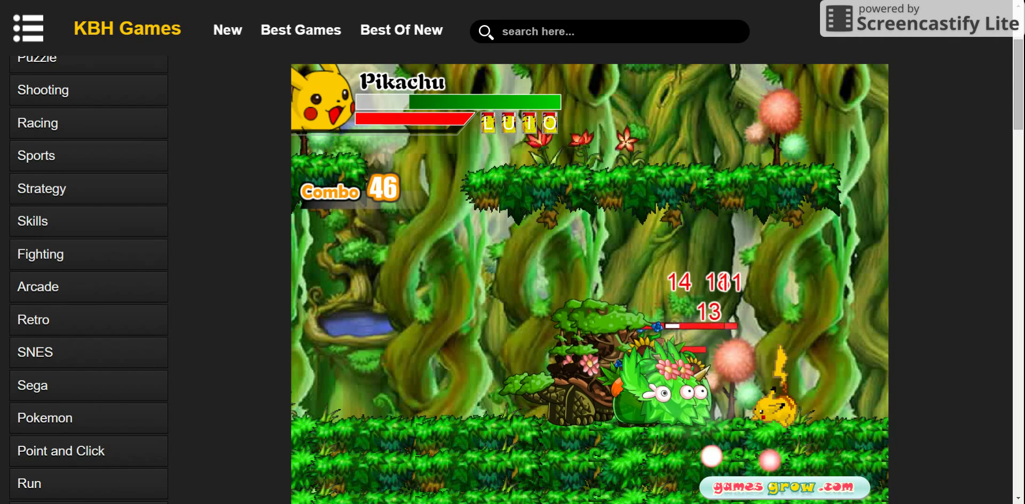
{"action": "key", "text": "z"}
{"action": "key", "text": "z"}
{"action": "key", "text": "z"}
{"action": "key", "text": "Up"}
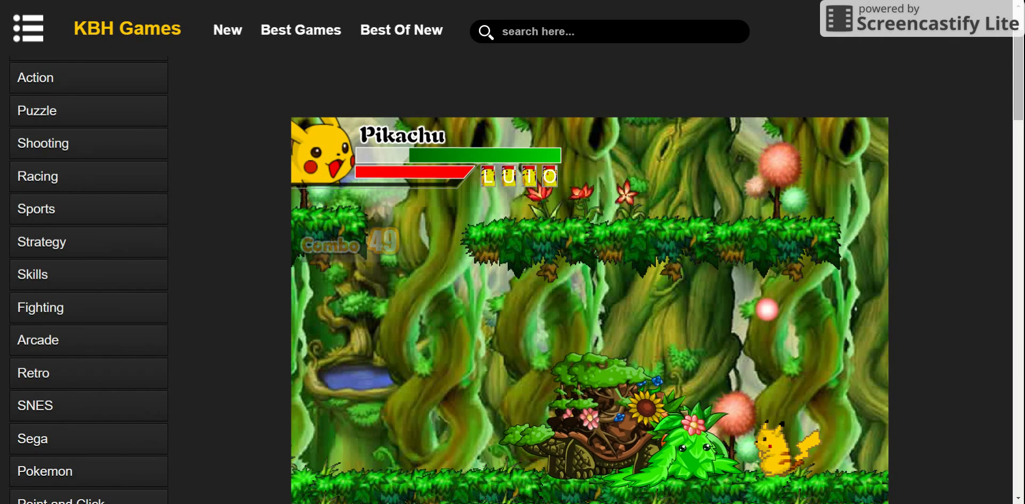
{"action": "key", "text": "Down"}
{"action": "key", "text": "z"}
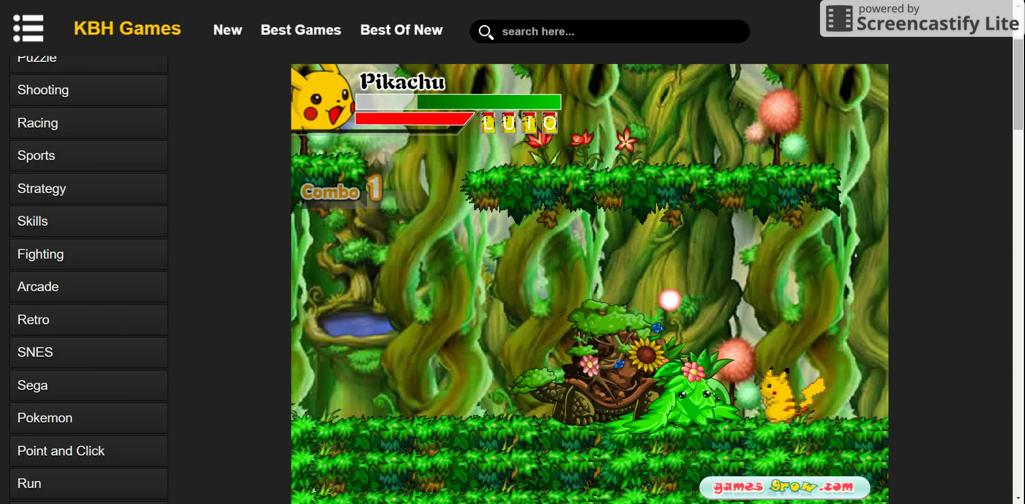
{"action": "key", "text": "Right"}
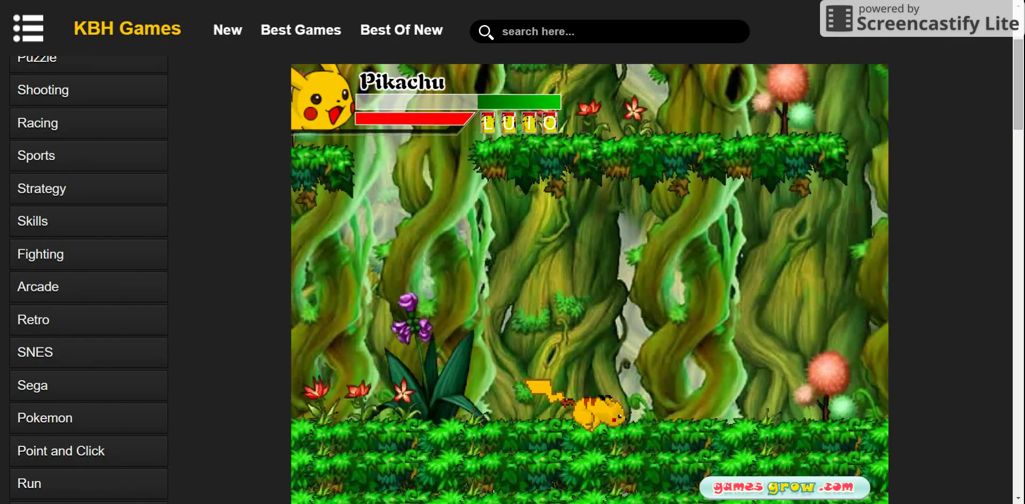
- Run Pikachu right into the next jungle area and jump up onto the upper ledge
{"action": "key", "text": "Left"}
{"action": "key", "text": "Right"}
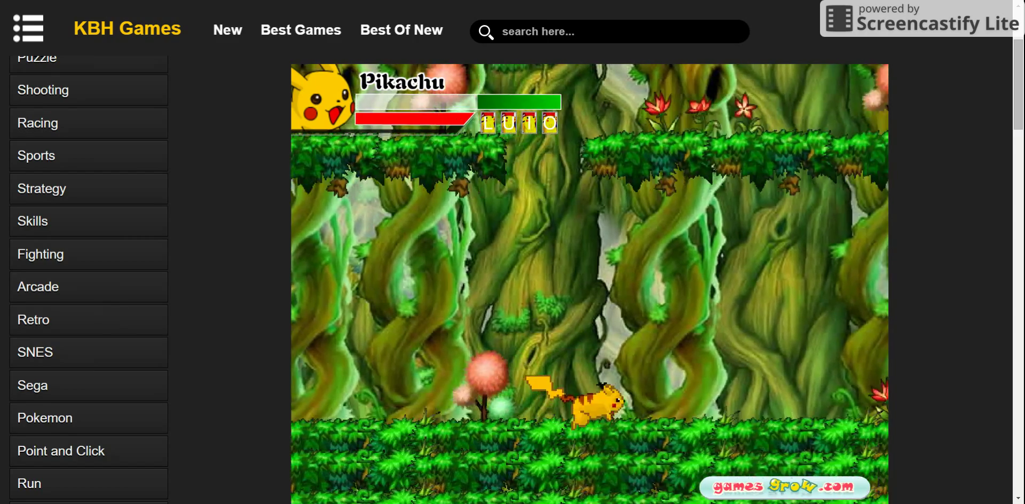
{"action": "key", "text": "Up"}
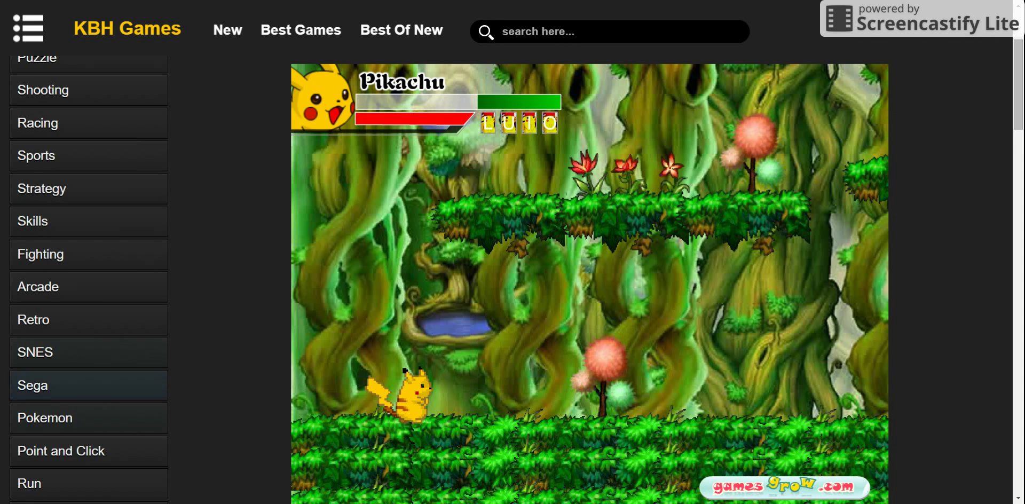
{"action": "scroll", "coordinate": [590, 280], "scroll_direction": "down", "scroll_amount": 1}
{"action": "scroll", "coordinate": [589, 279], "scroll_direction": "up", "scroll_amount": 1}
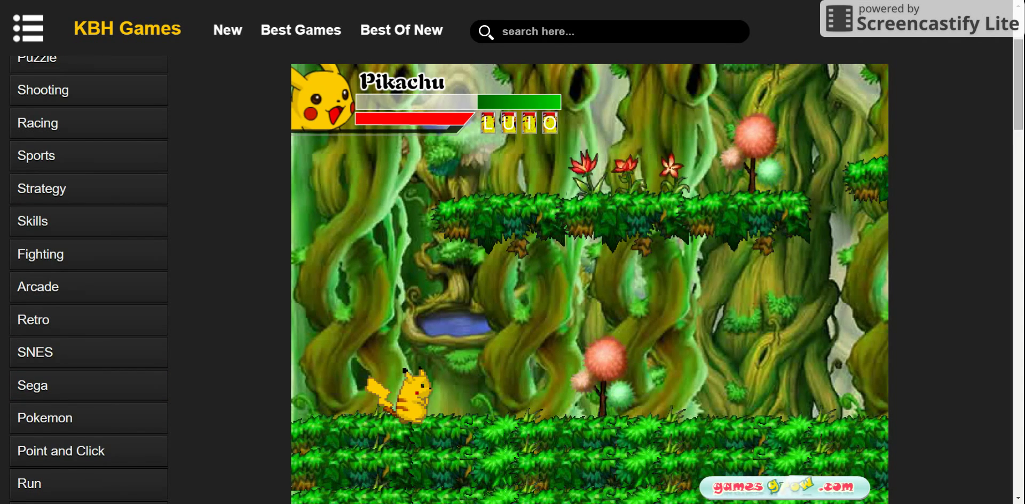
{"action": "key", "text": "Up"}
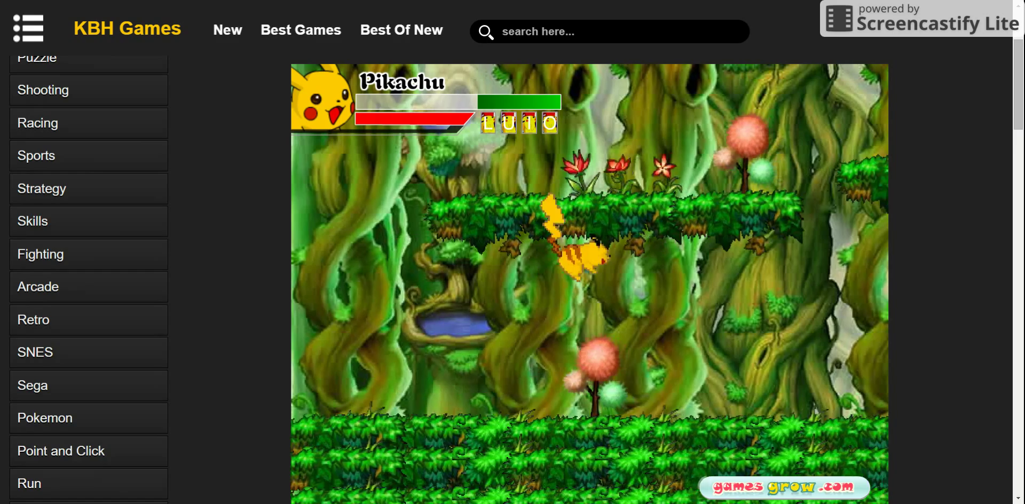
{"action": "key", "text": "Right"}
{"action": "key", "text": "Right"}
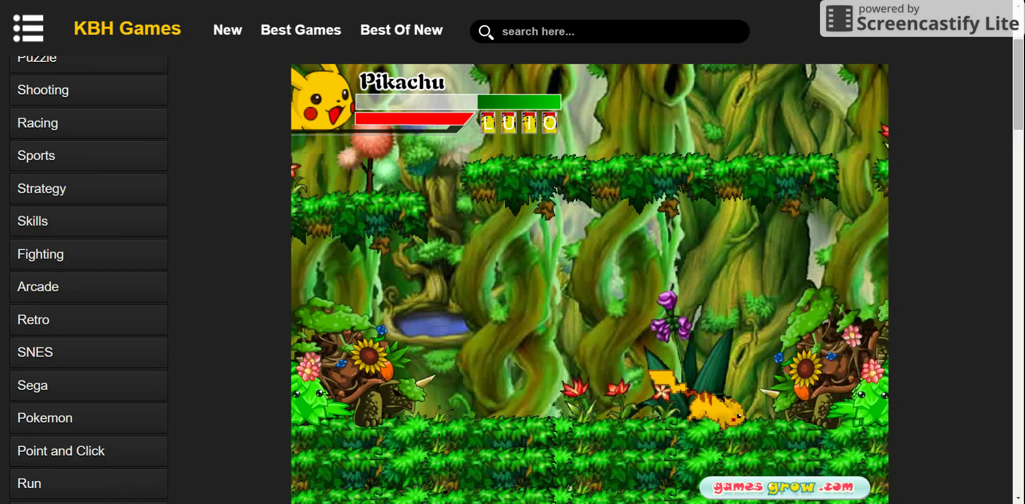
- Drop down and hit the turtle creatures with repeated energy attacks while moving left, reaching a 19 combo
{"action": "key", "text": "a"}
{"action": "key", "text": "a"}
{"action": "key", "text": "a"}
{"action": "key", "text": "a"}
{"action": "key", "text": "a"}
{"action": "key", "text": "a"}
{"action": "key", "text": "a"}
{"action": "key", "text": "a"}
{"action": "key", "text": "a"}
{"action": "key", "text": "a"}
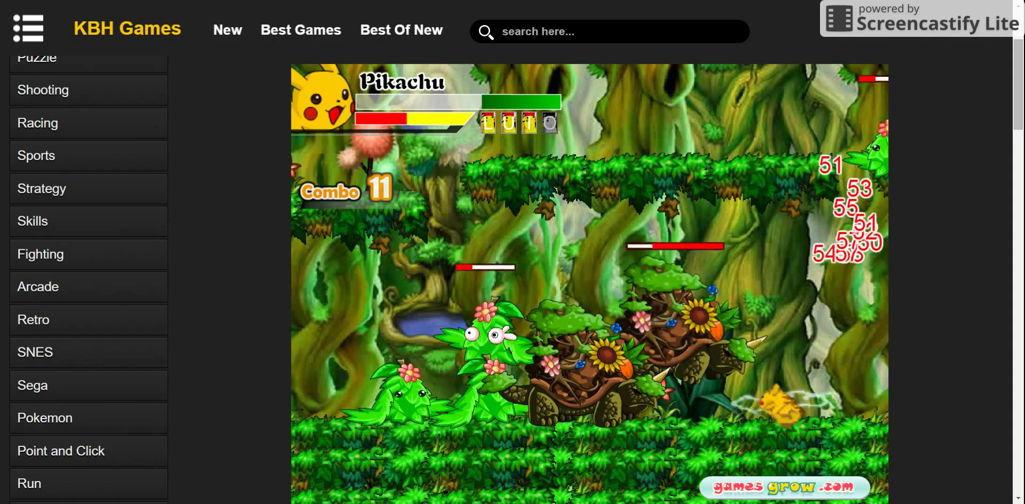
{"action": "key", "text": "a"}
{"action": "key", "text": "a"}
{"action": "key", "text": "a"}
{"action": "key", "text": "a"}
{"action": "key", "text": "a"}
{"action": "key", "text": "a"}
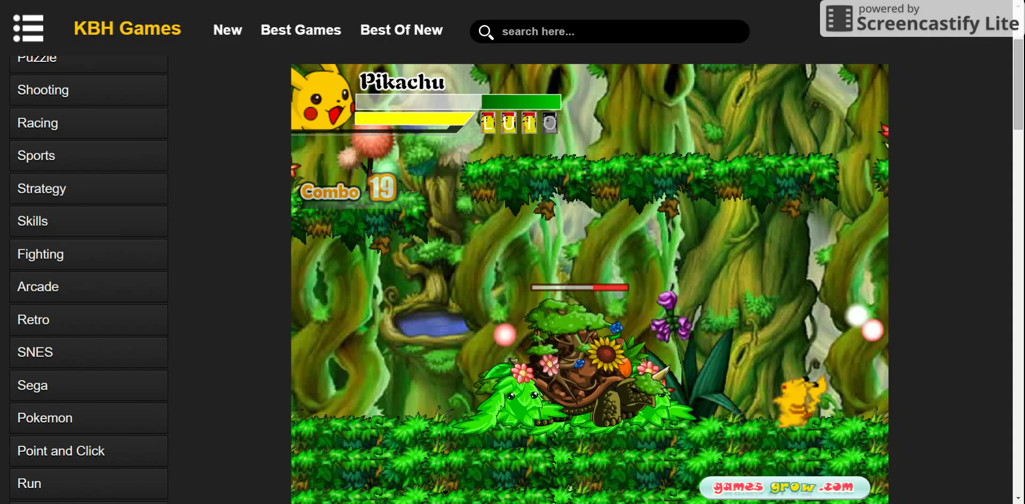
{"action": "key", "text": "Left"}
{"action": "key", "text": "Left"}
{"action": "key", "text": "a"}
{"action": "key", "text": "a"}
{"action": "key", "text": "a"}
{"action": "key", "text": "a"}
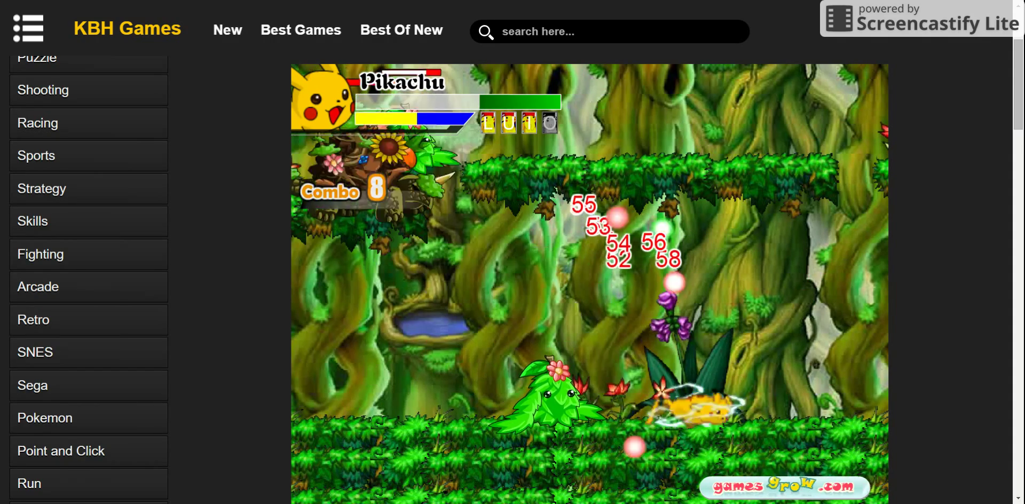
{"action": "key", "text": "Left"}
{"action": "key", "text": "a"}
{"action": "key", "text": "a"}
{"action": "key", "text": "a"}
{"action": "key", "text": "a"}
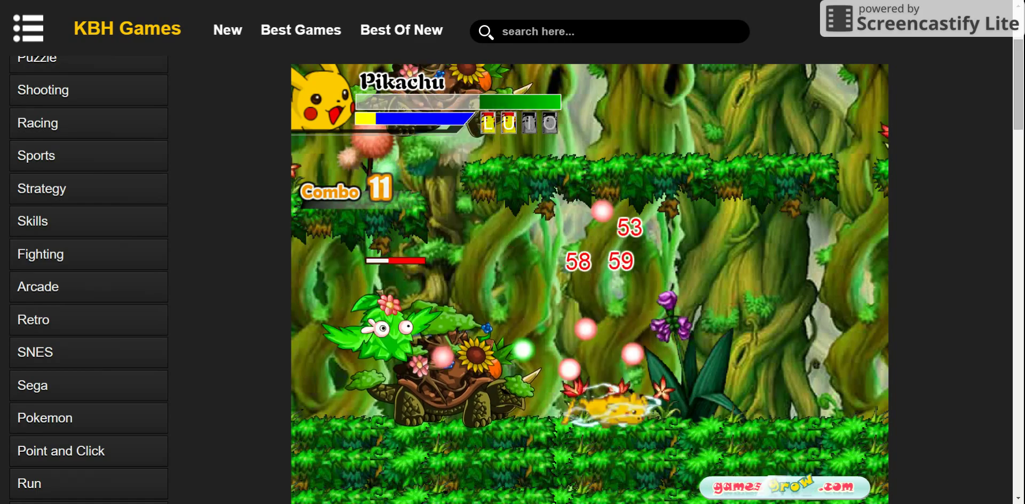
{"action": "key", "text": "Left"}
{"action": "key", "text": "a"}
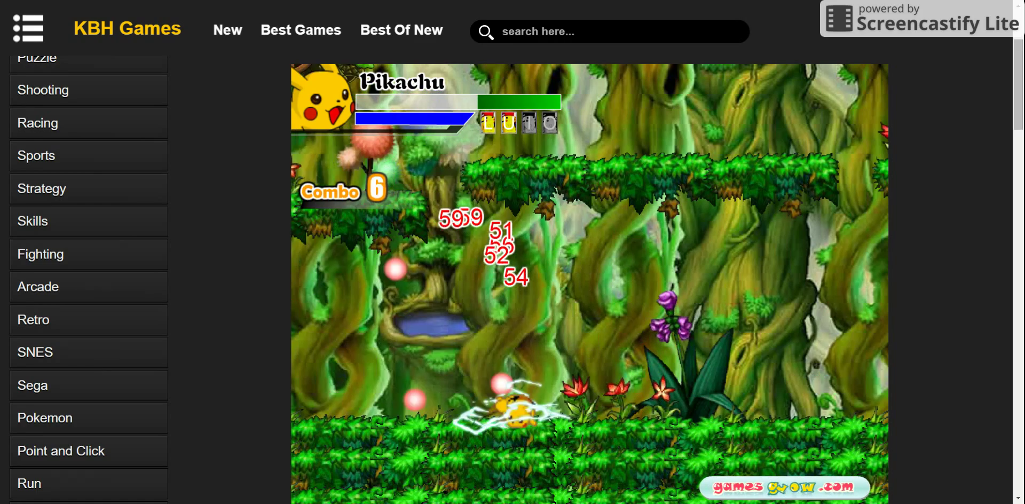